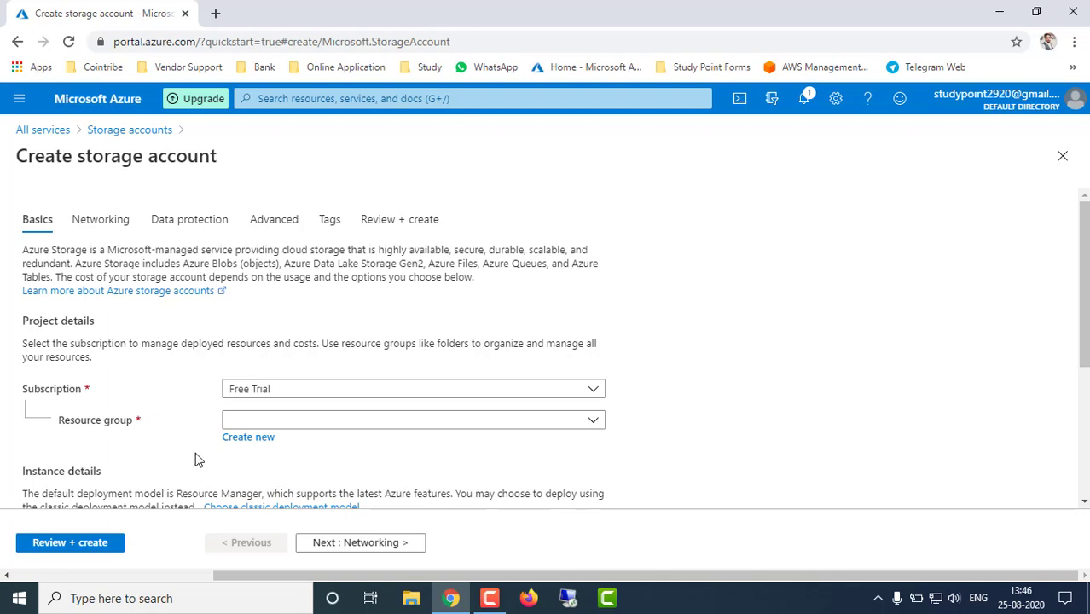
left_click(248, 395)
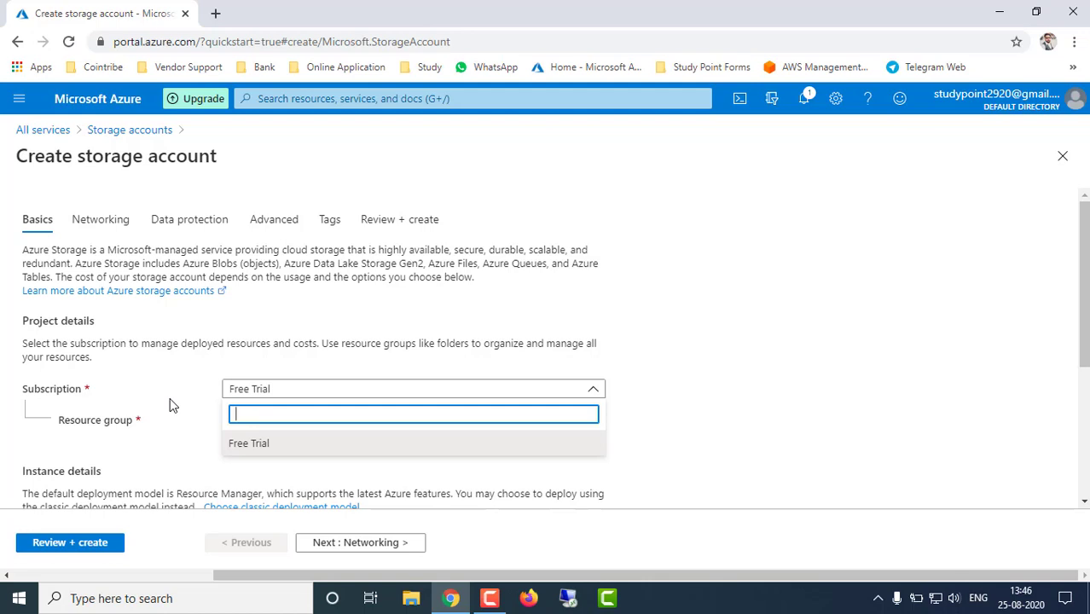
type("RG1")
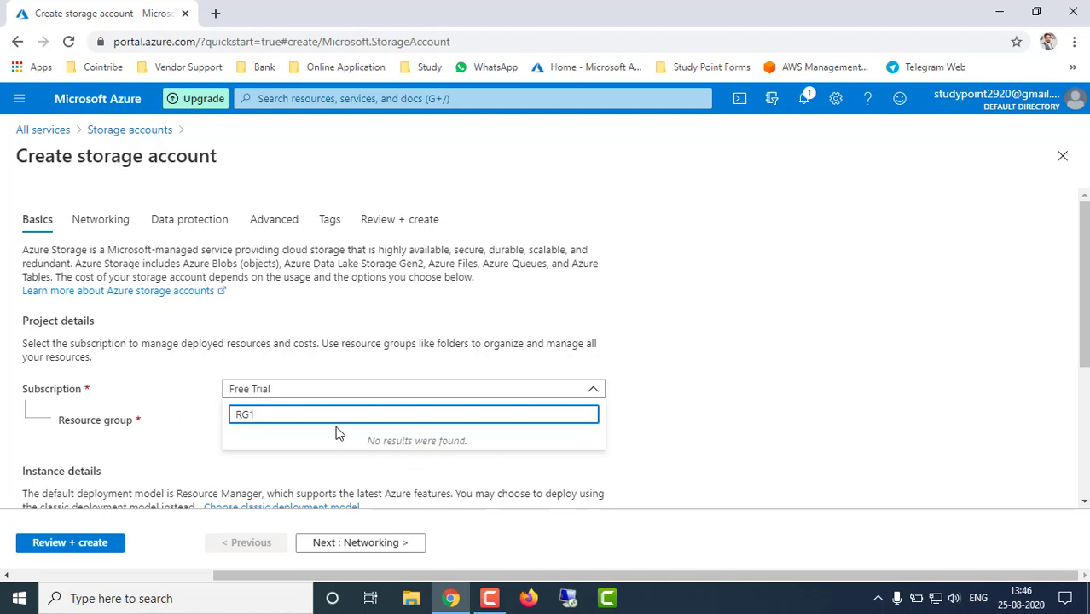
key("ctrl+a")
left_click(277, 452)
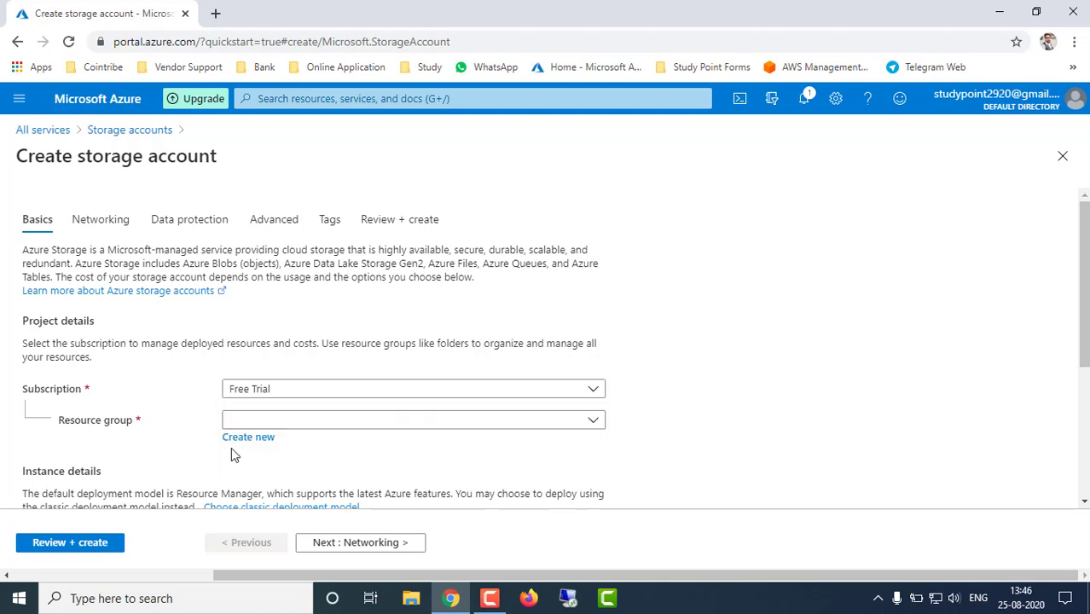
Create a new resource group named RG1 for the storage account
left_click(247, 438)
type("RG1")
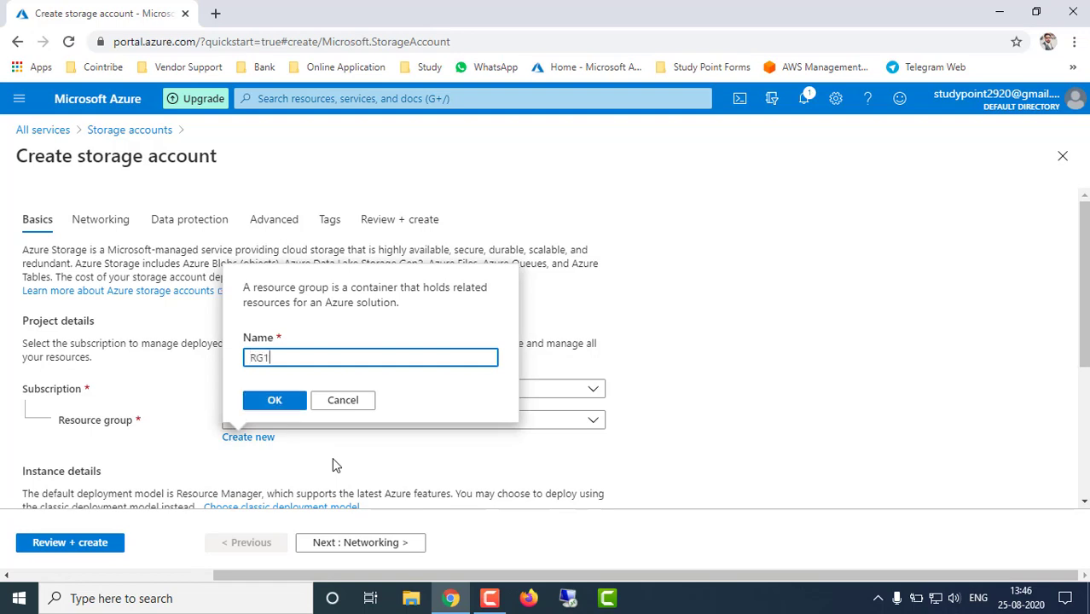
left_click(275, 400)
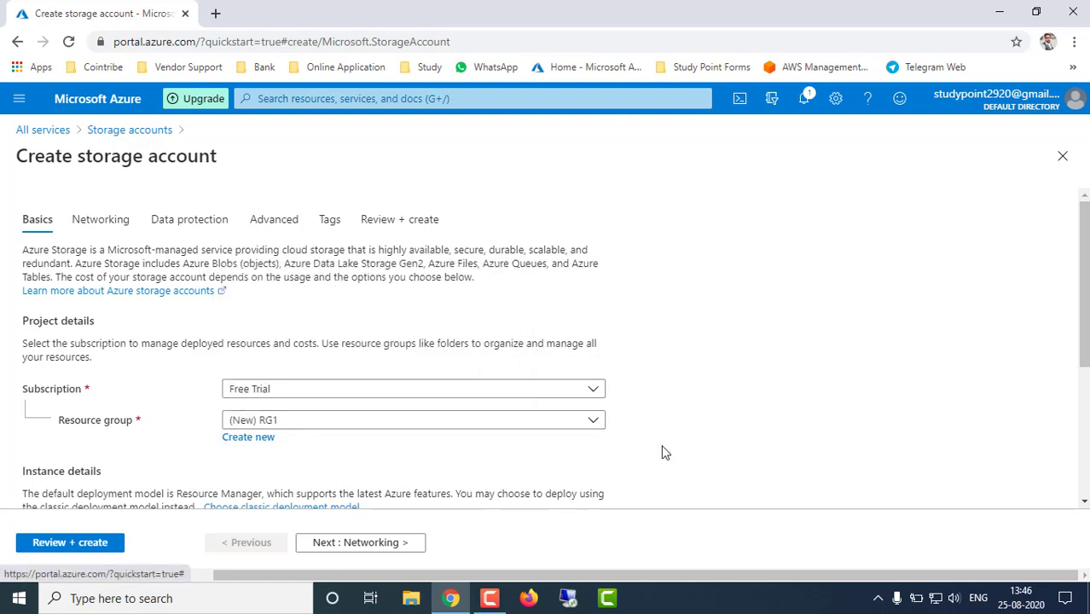
Enter rg003 as the storage account name in the instance details
scroll(658, 449, "down", 2)
left_click(284, 391)
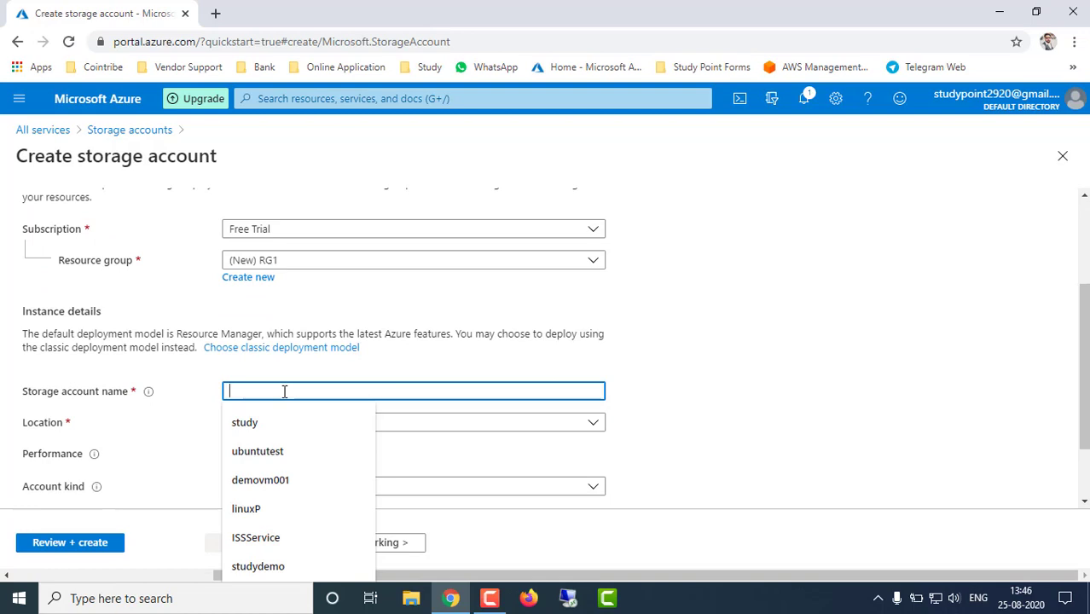
type("R")
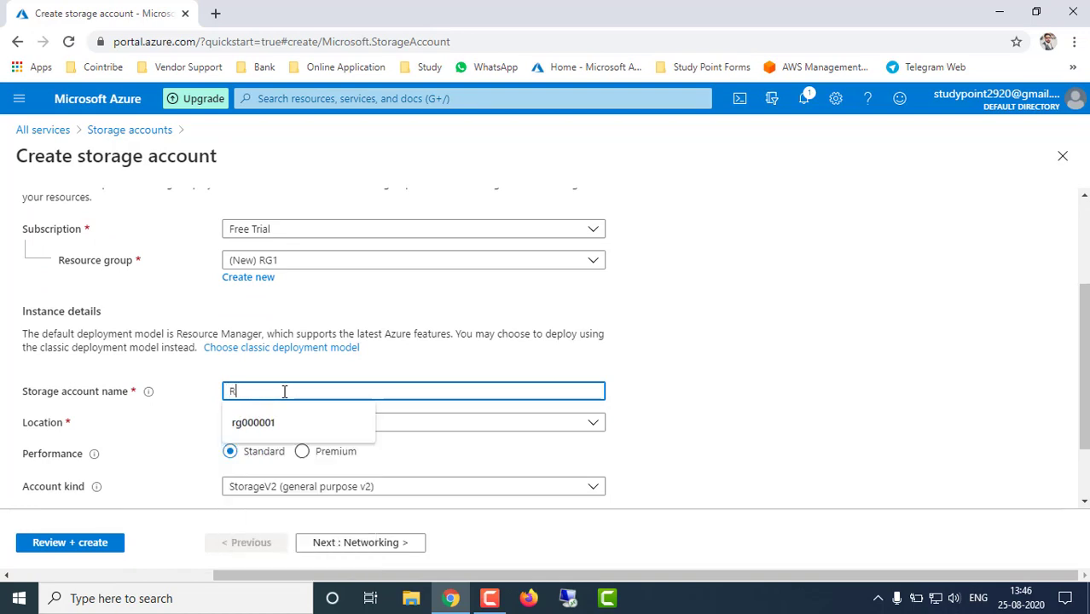
type("g00001")
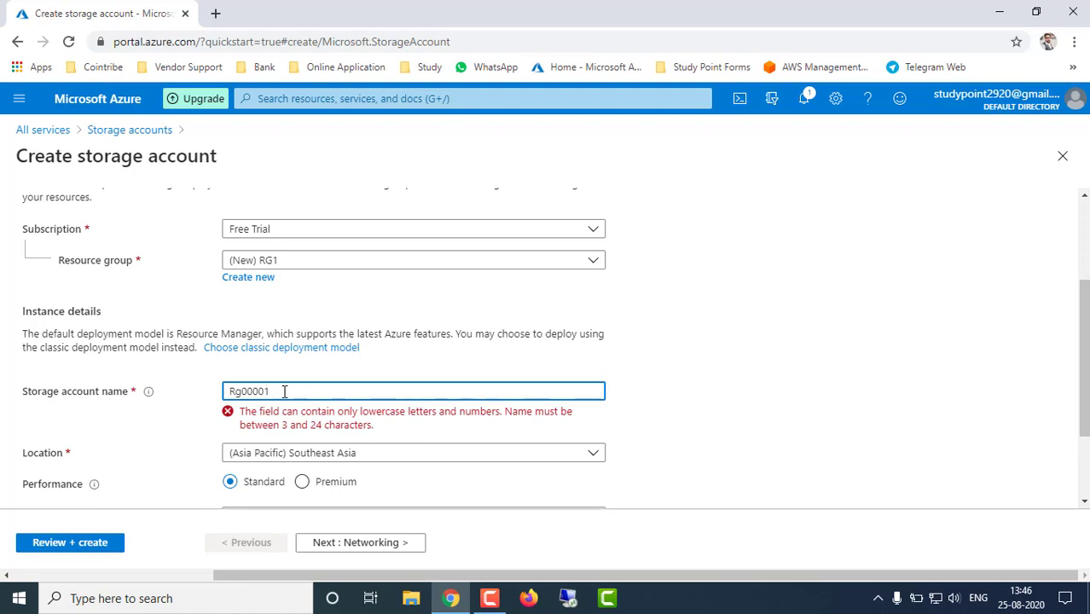
key("BackSpace")
key("BackSpace")
key("BackSpace")
key("BackSpace")
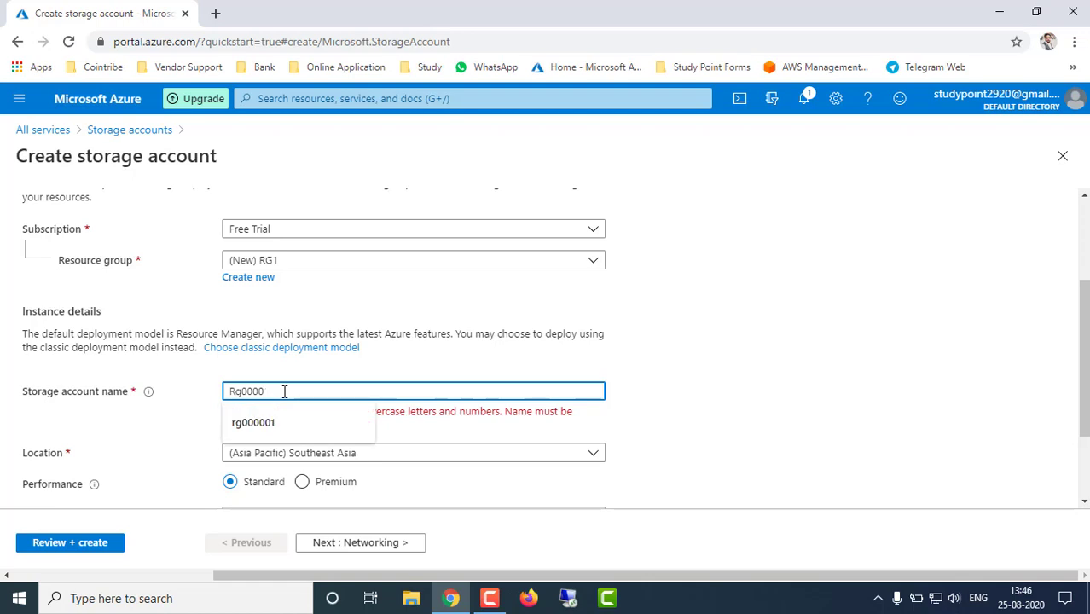
key("BackSpace")
key("BackSpace")
key("BackSpace")
type("r")
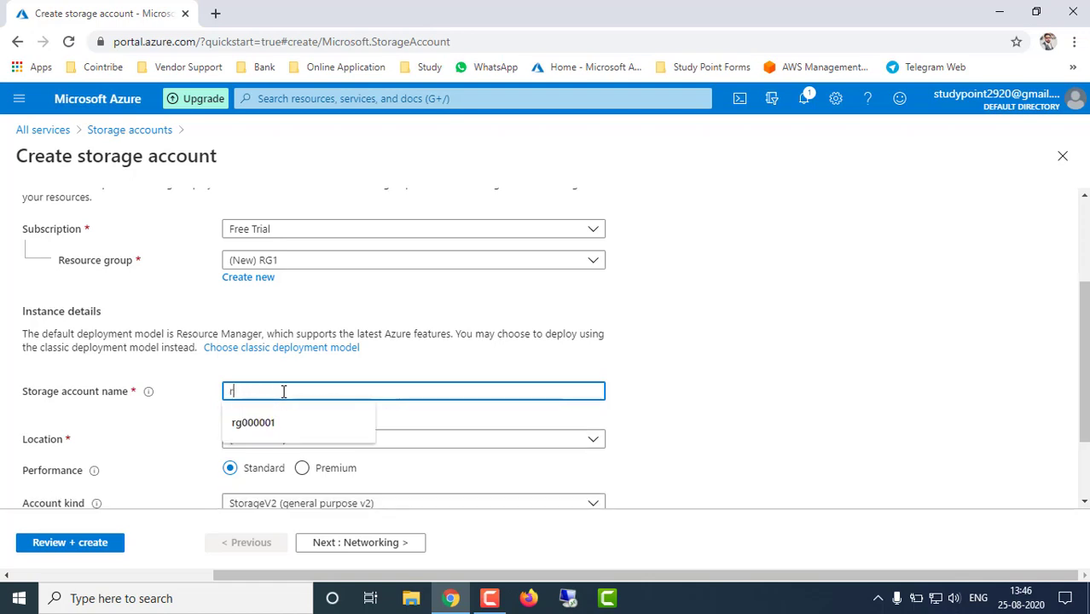
type("g003")
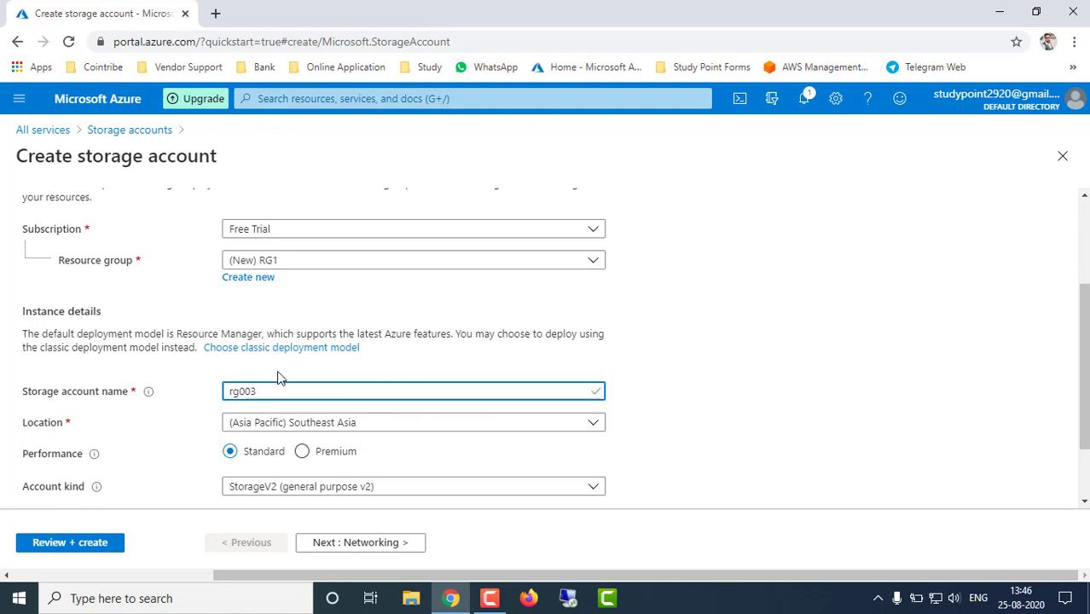
left_click(668, 434)
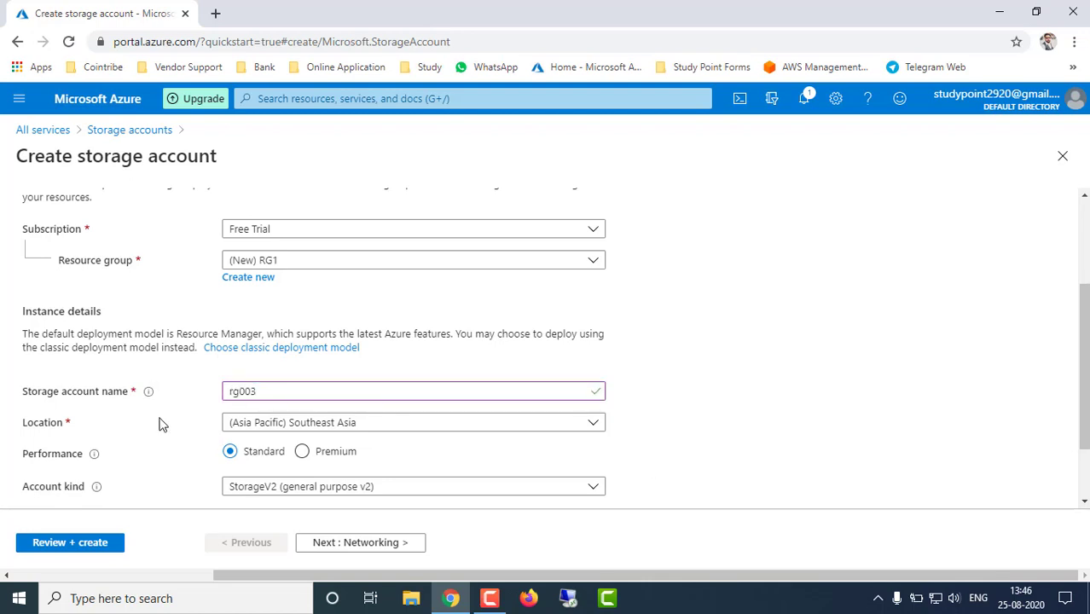
Set the location to (US) East US and choose StorageV2 (general purpose v2) as the account kind
left_click(254, 428)
left_click(272, 177)
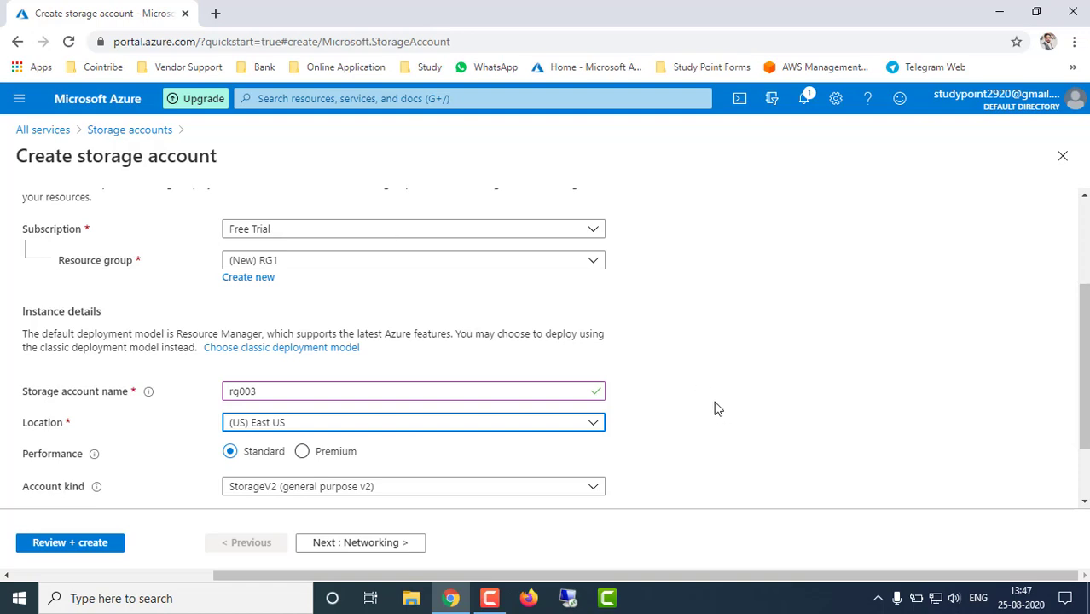
scroll(712, 400, "down", 1)
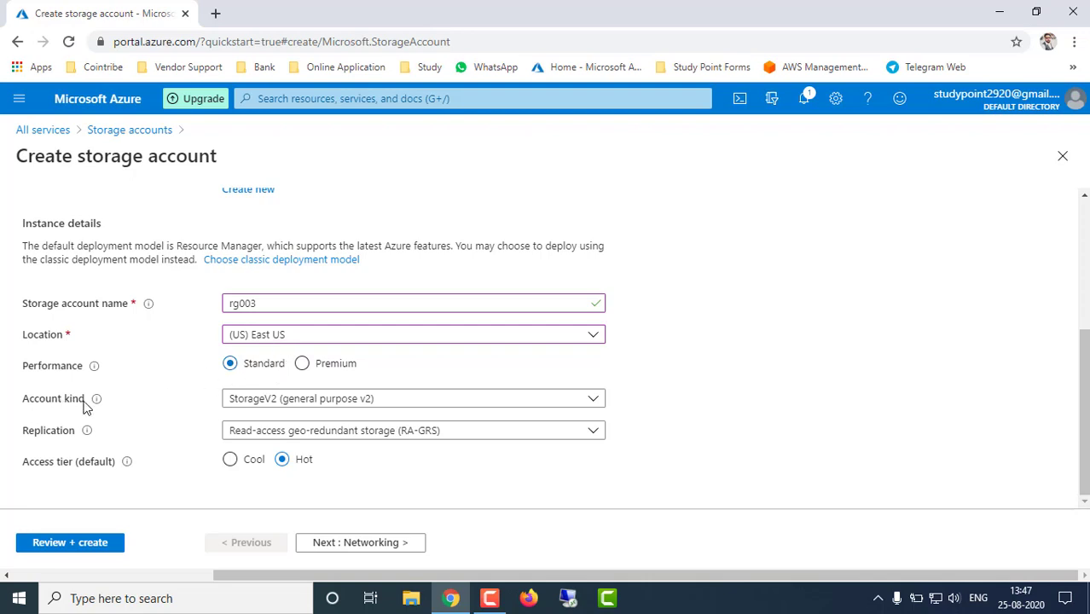
left_click(264, 403)
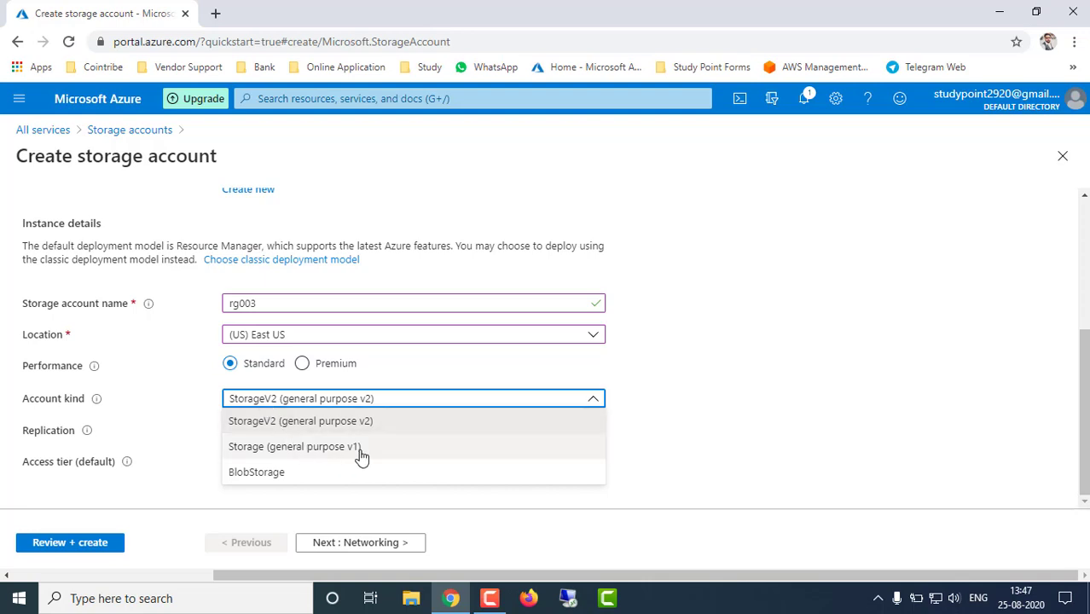
left_click(326, 424)
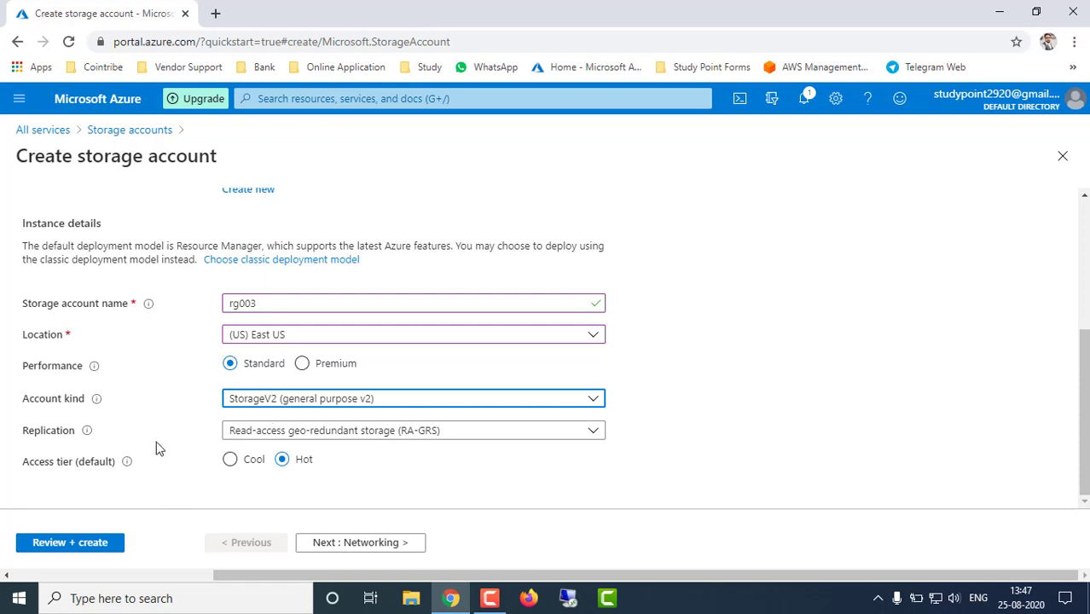
Set the replication to Locally-redundant storage (LRS)
left_click(70, 436)
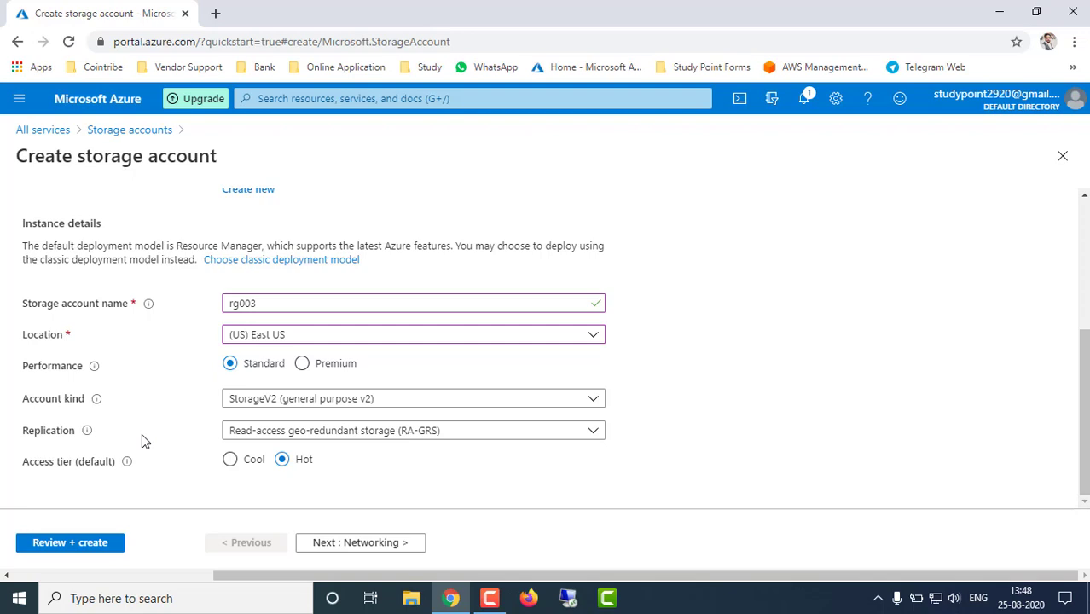
left_click(252, 435)
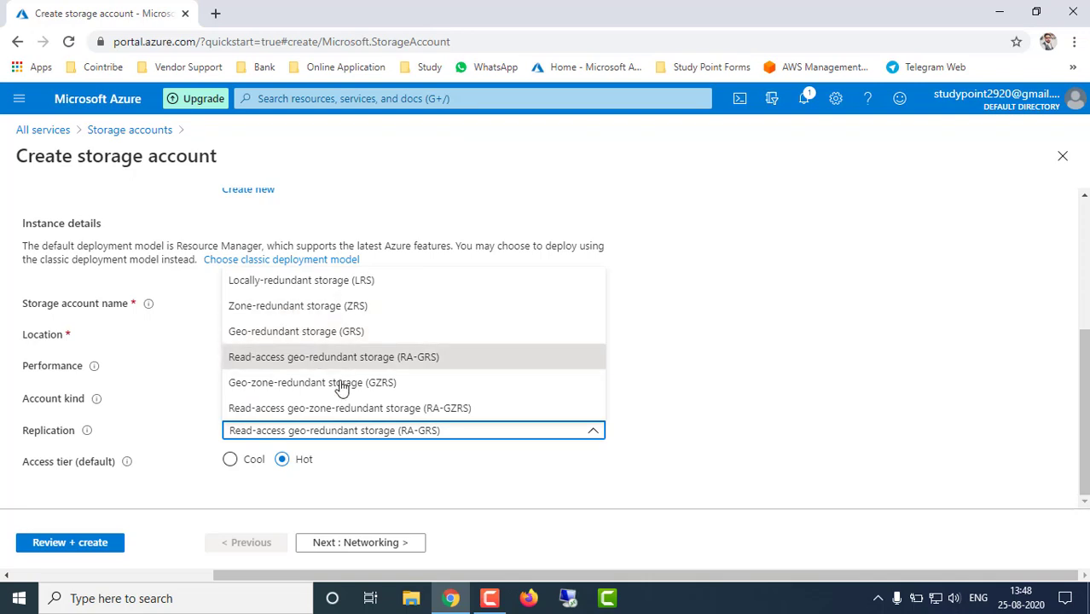
left_click(334, 284)
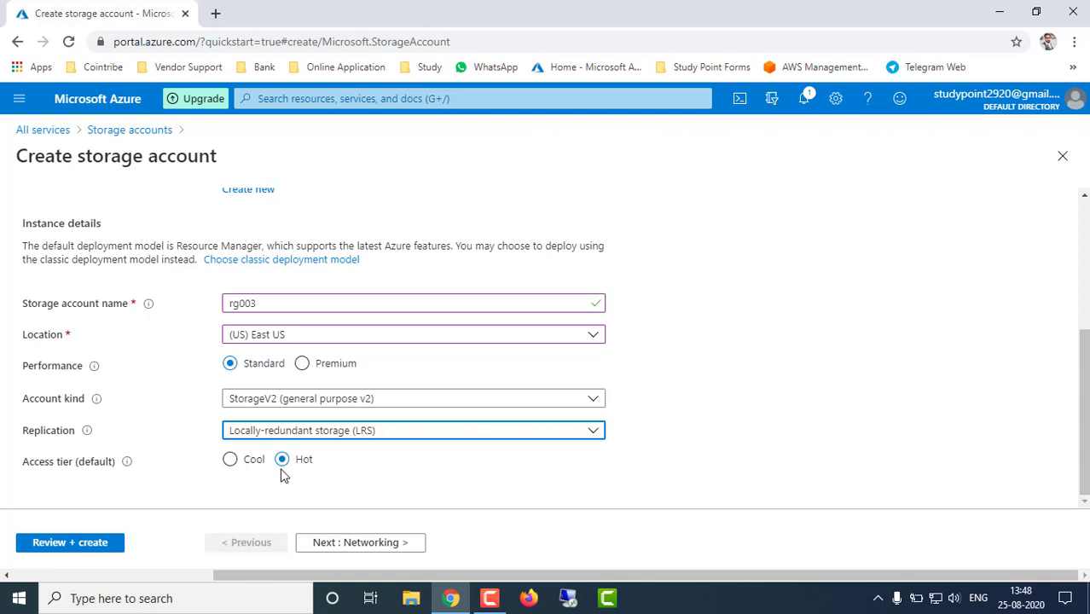
Go through the networking settings with their defaults and continue to data protection
left_click(360, 545)
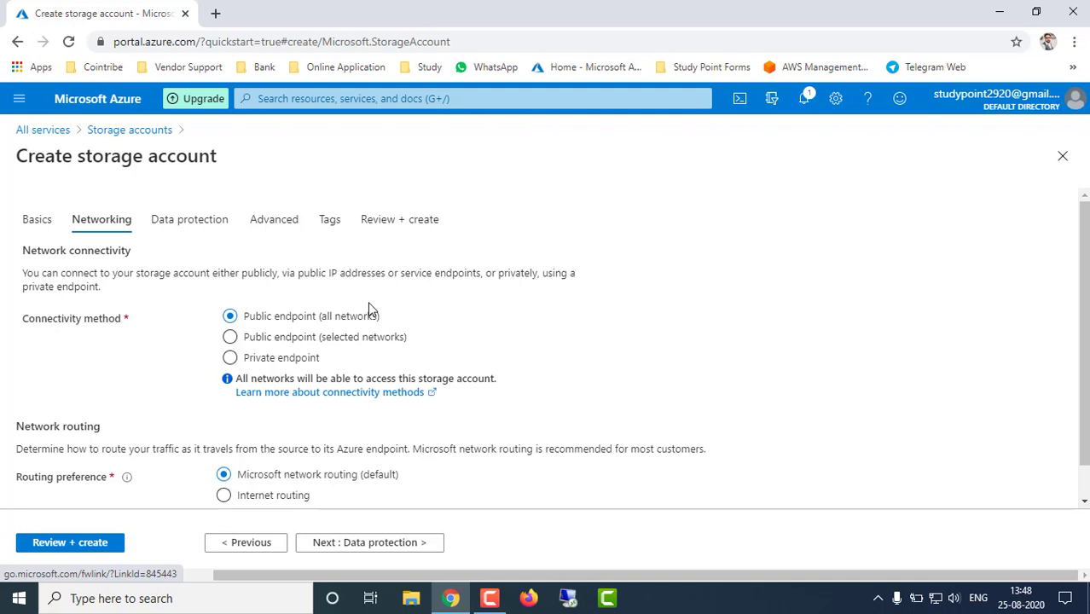
scroll(369, 309, "down", 1)
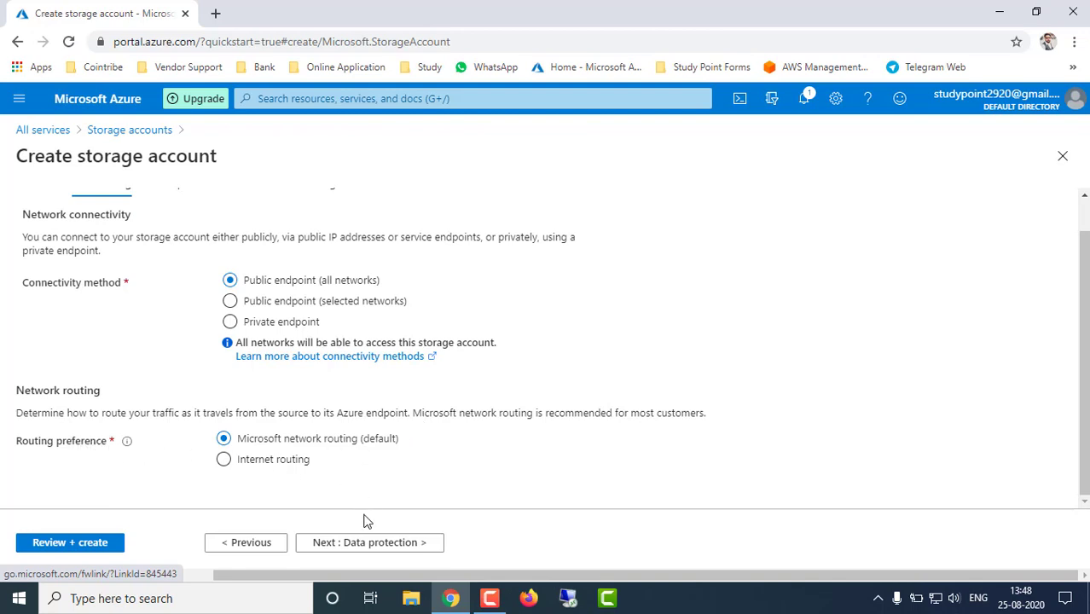
left_click(364, 544)
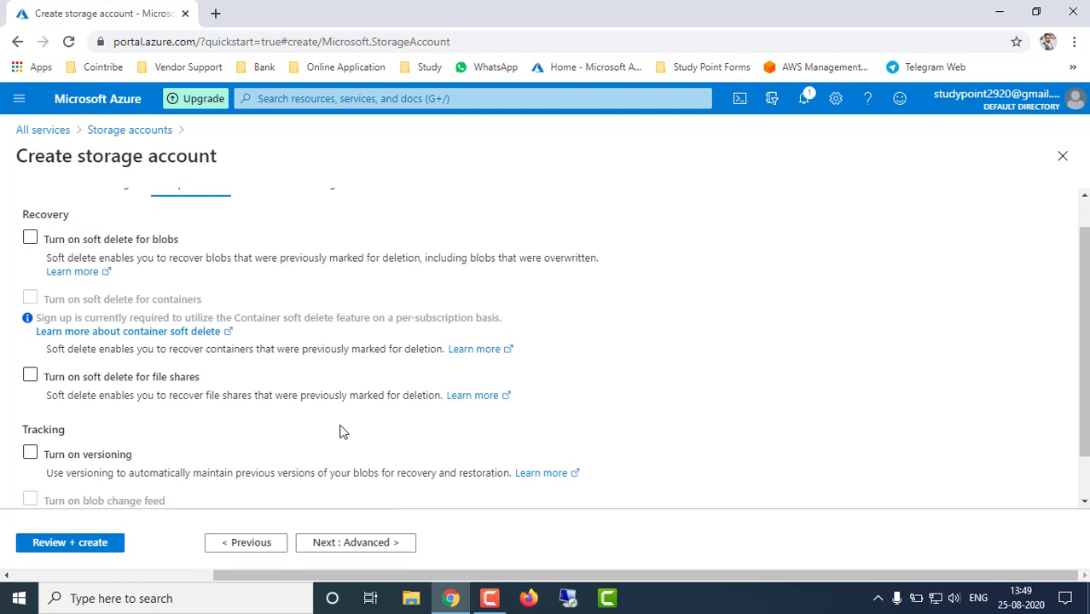
Examine the recovery and tracking options for data protection, including soft delete for blobs and file shares, and versioning
left_click(56, 246)
left_click(56, 246)
left_click_drag(21, 214, 77, 219)
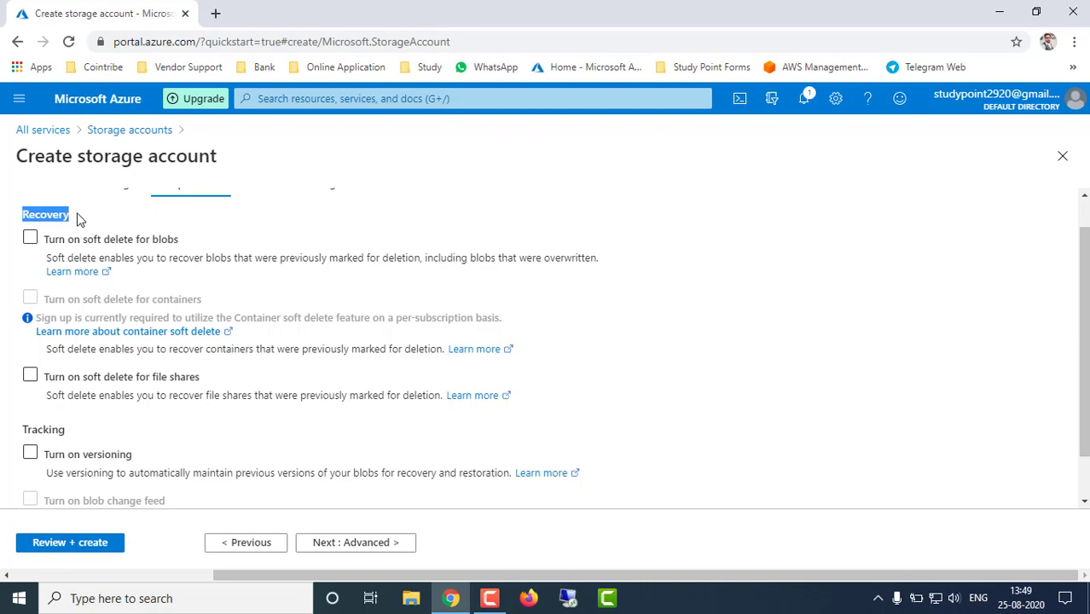
left_click(170, 243)
left_click(74, 241)
left_click(74, 381)
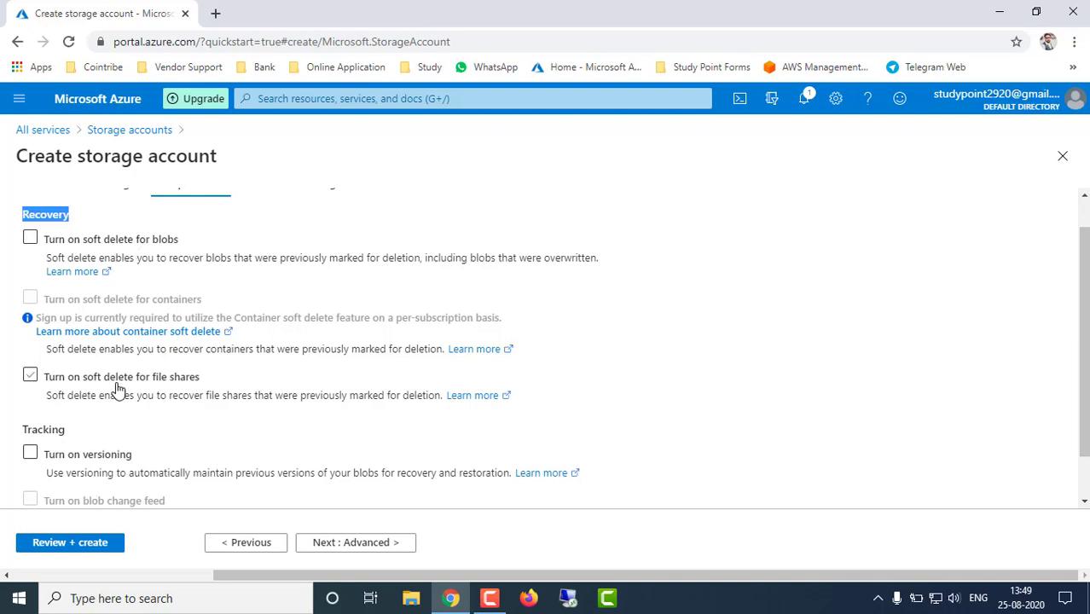
left_click(175, 378)
left_click(137, 379)
left_click(151, 394)
left_click(54, 455)
left_click(124, 455)
scroll(162, 452, "down", 1)
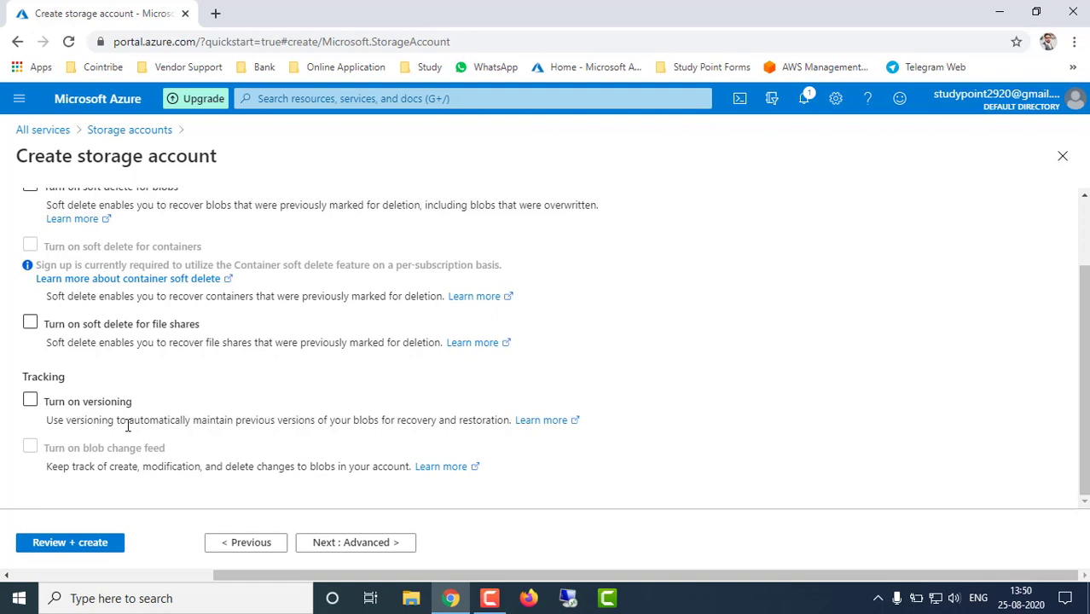
scroll(209, 419, "up", 2)
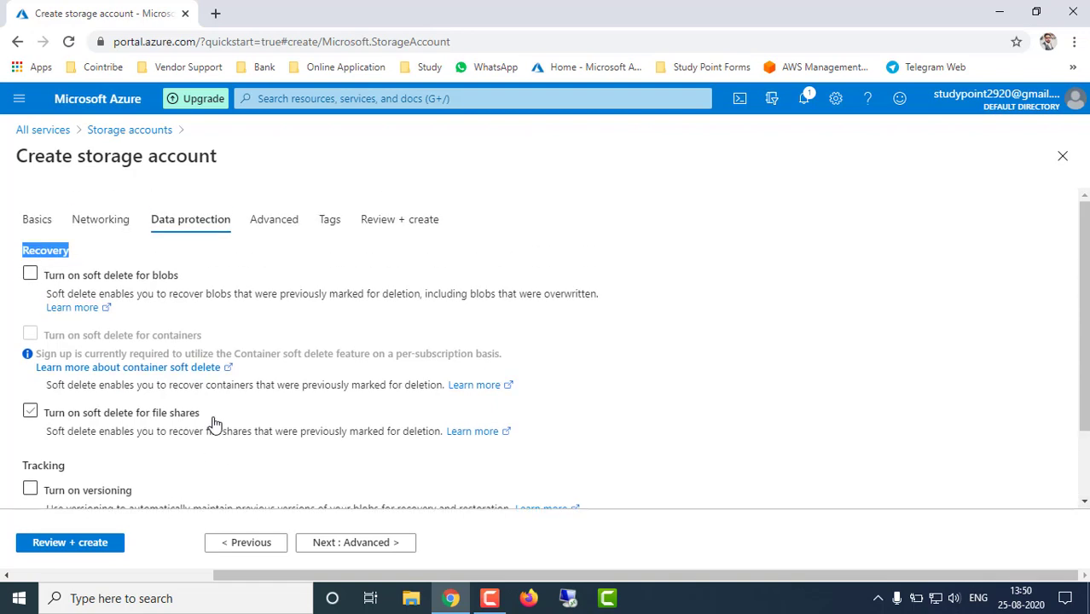
Accept the default advanced settings, leave the tags empty, and create the storage account after reviewing the configuration
left_click(358, 543)
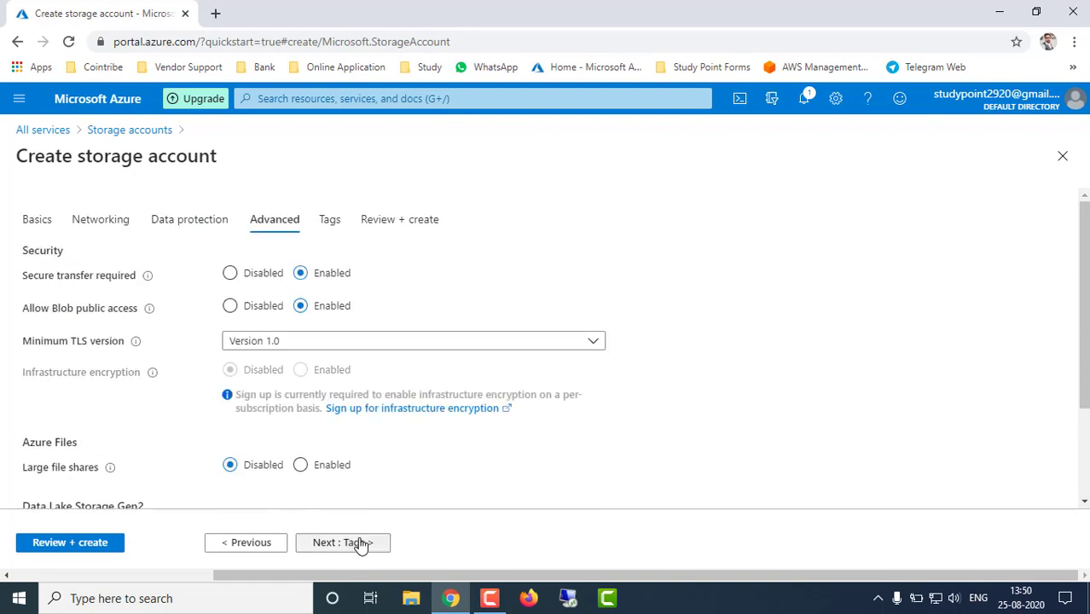
scroll(290, 402, "down", 3)
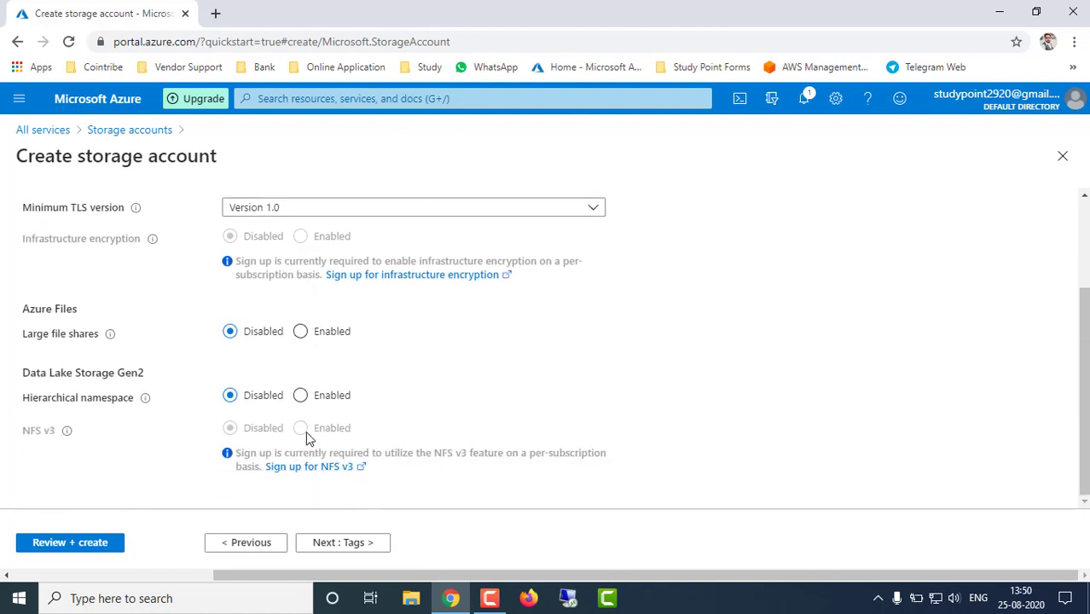
left_click(344, 539)
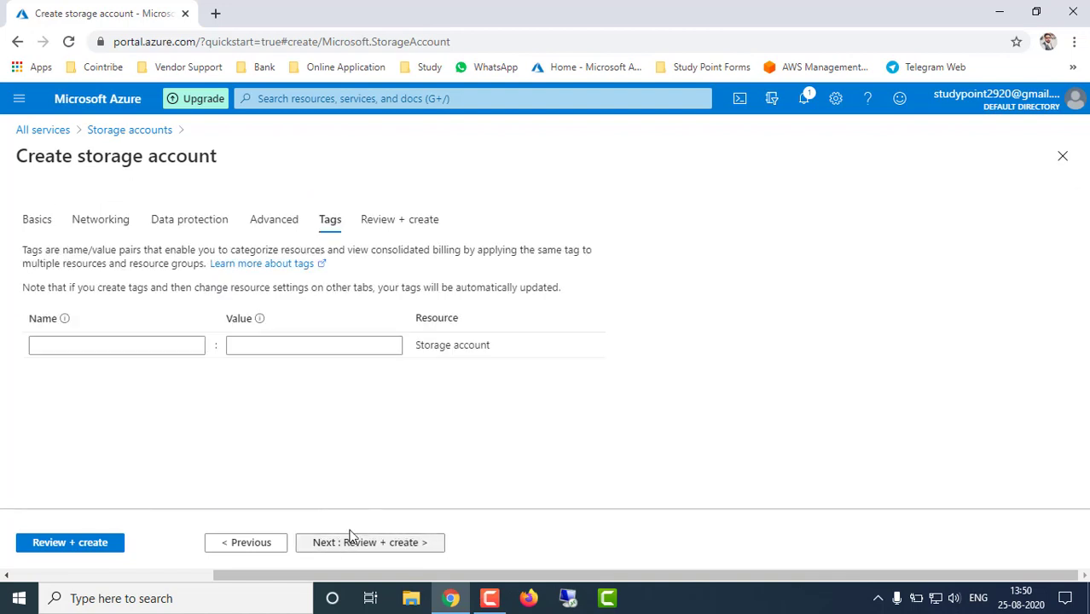
left_click(380, 537)
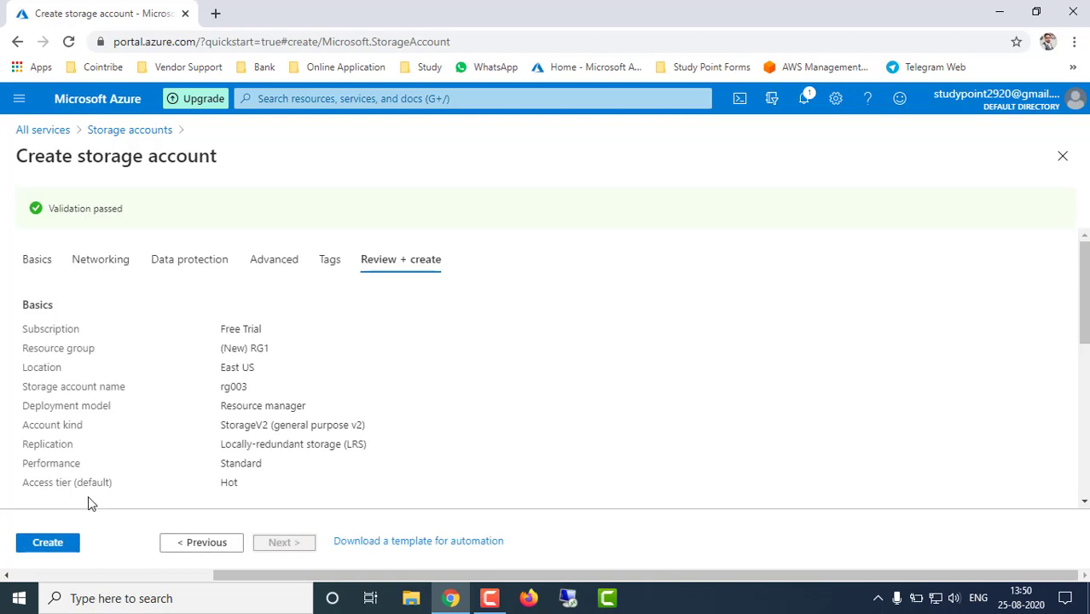
left_click(52, 546)
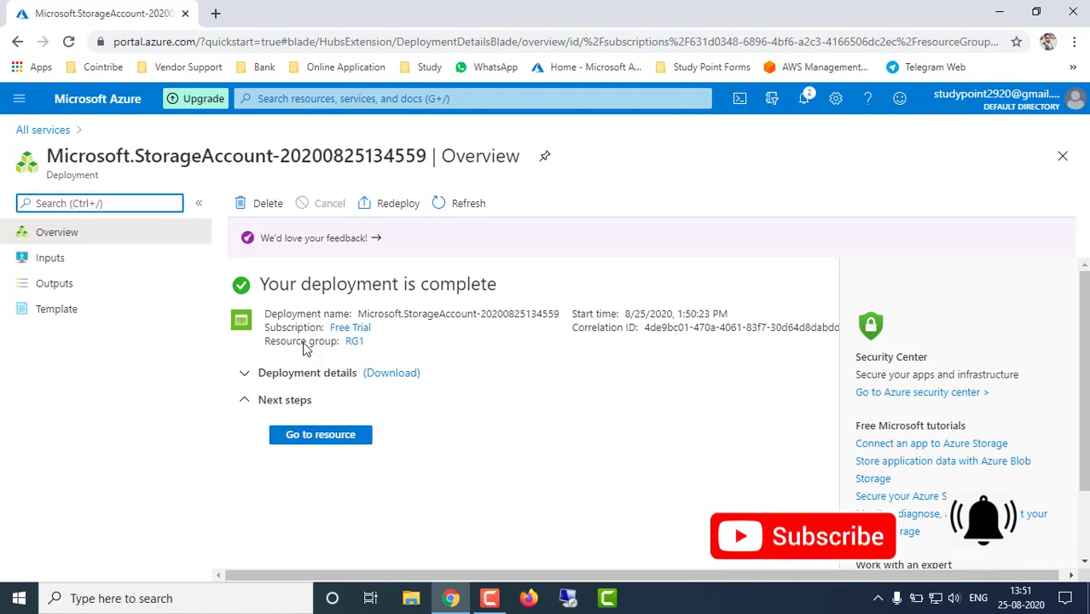
Open the deployed storage account and examine the storage services and tools on its overview
left_click(312, 439)
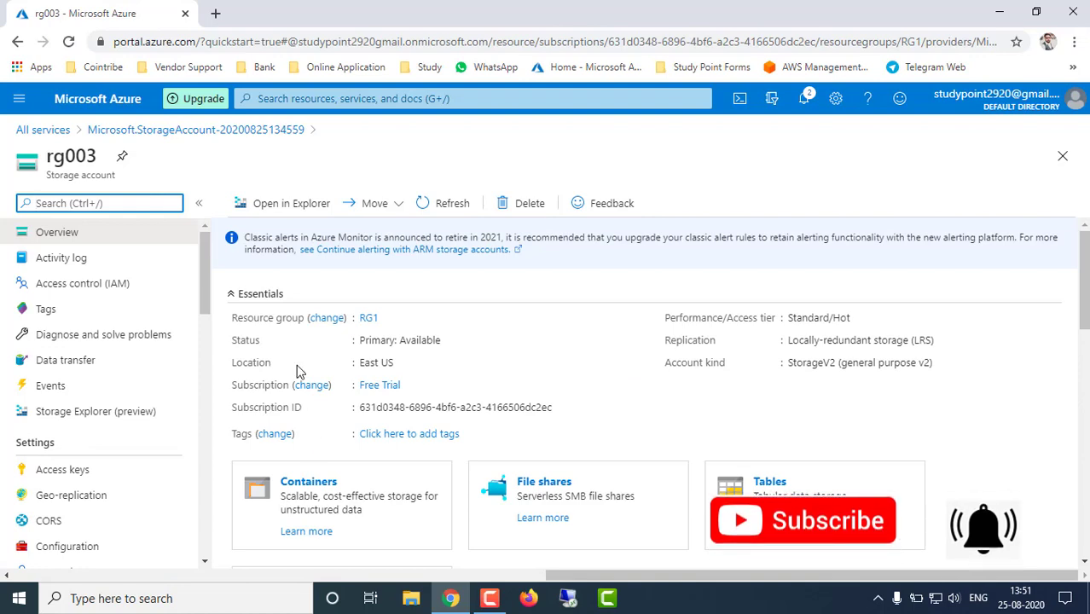
scroll(273, 388, "down", 3)
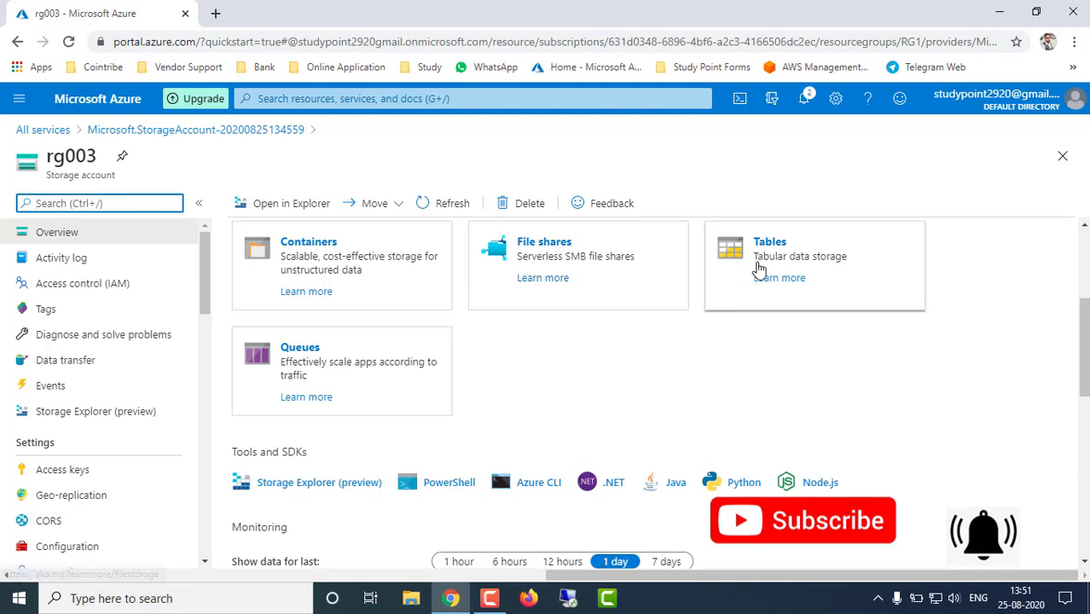
scroll(507, 384, "up", 1)
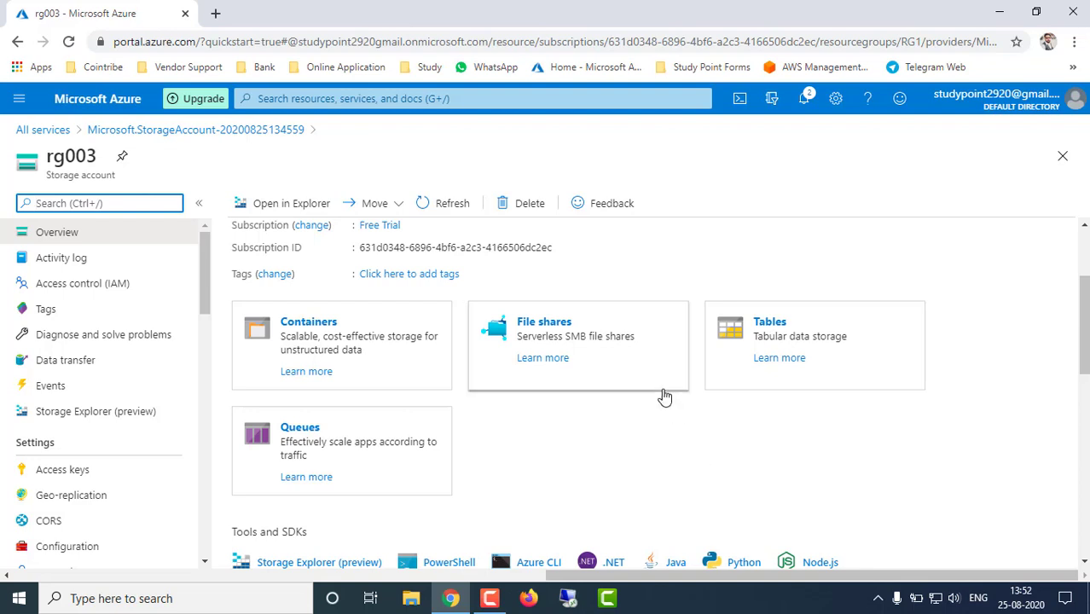
scroll(586, 435, "down", 2)
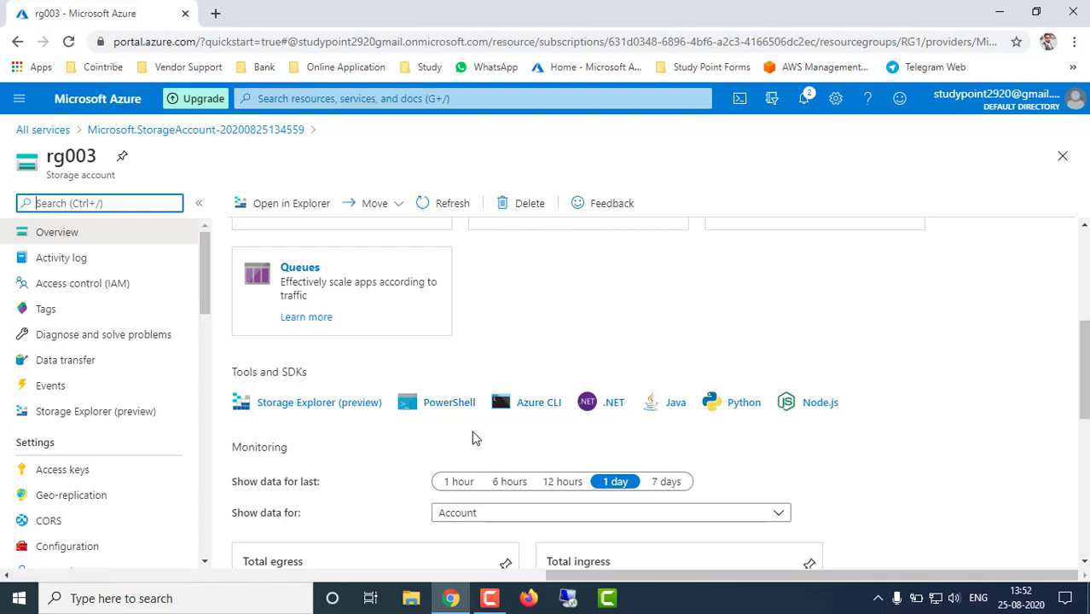
Examine the monitoring charts for egress, ingress, latency and requests on the storage account's overview
scroll(470, 441, "down", 2)
scroll(467, 442, "down", 1)
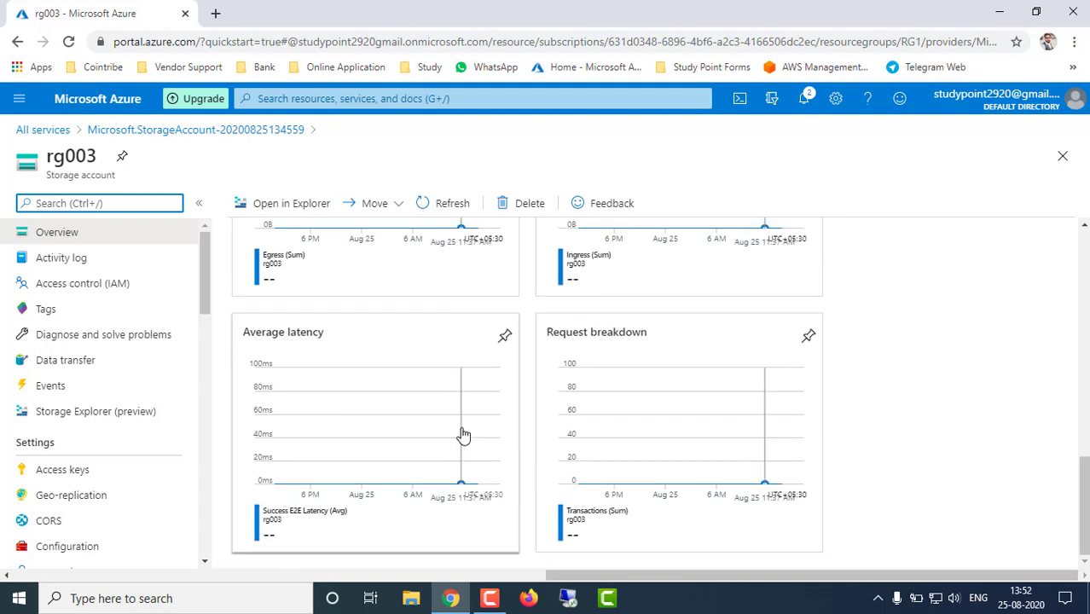
scroll(464, 435, "up", 4)
scroll(400, 414, "down", 4)
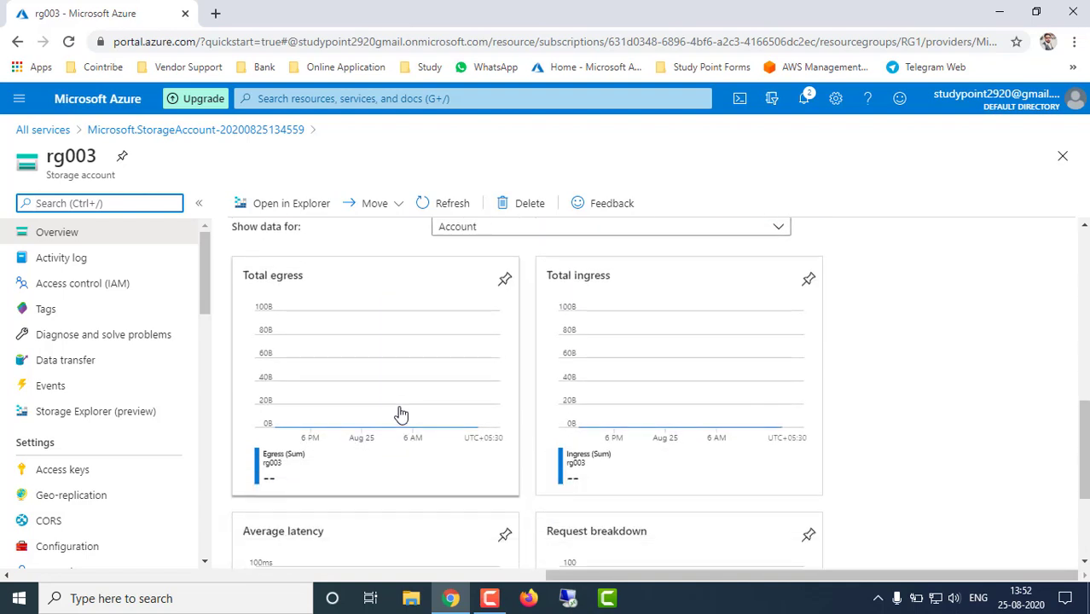
scroll(400, 414, "down", 1)
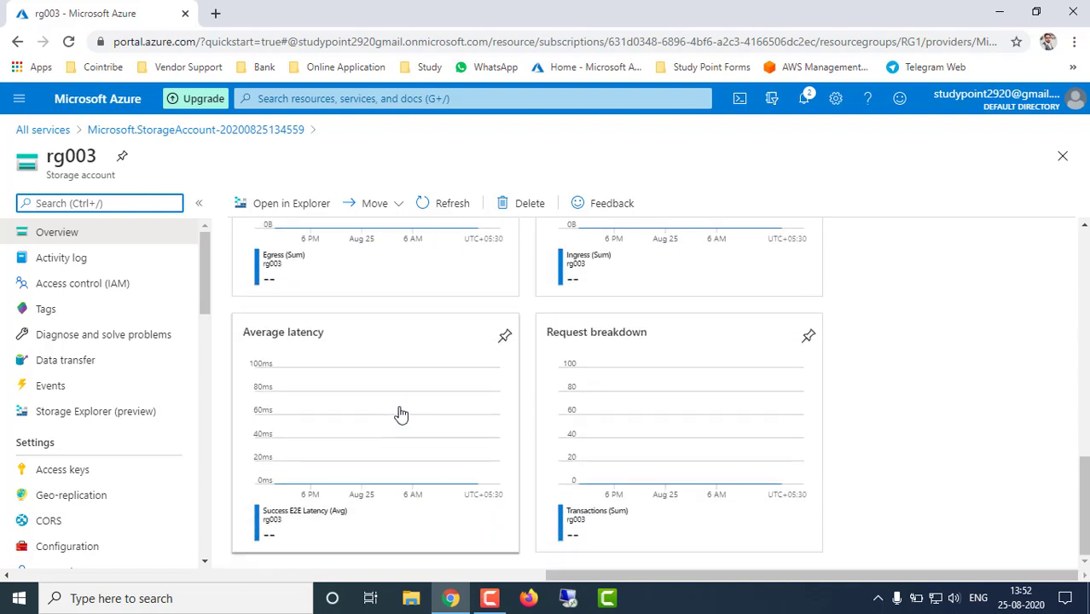
scroll(400, 415, "up", 10)
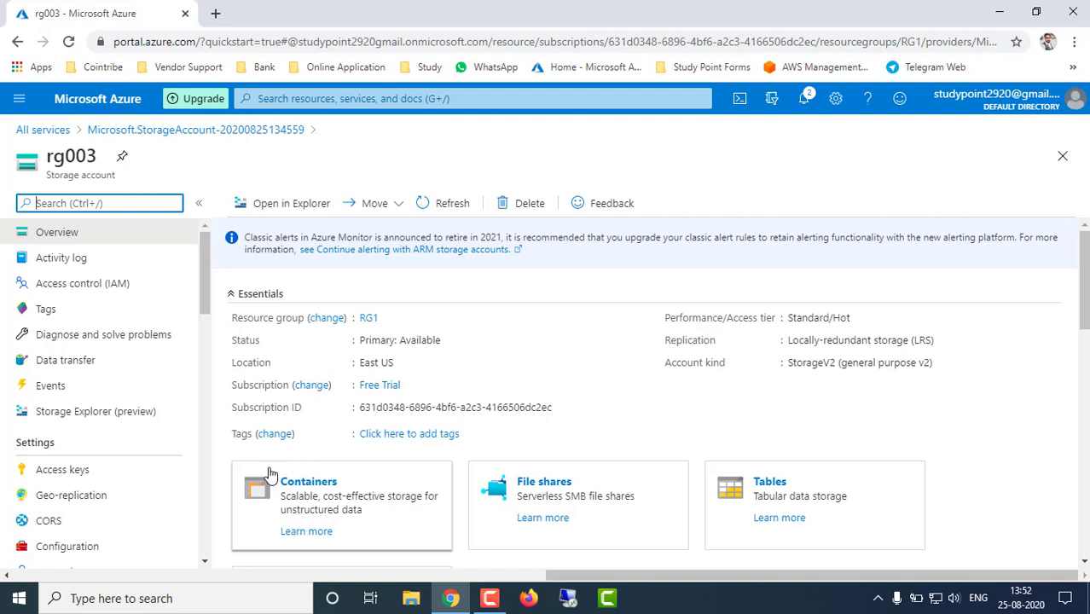
Open the storage account's containers and start a new container named demo, keeping the private access level
left_click(314, 488)
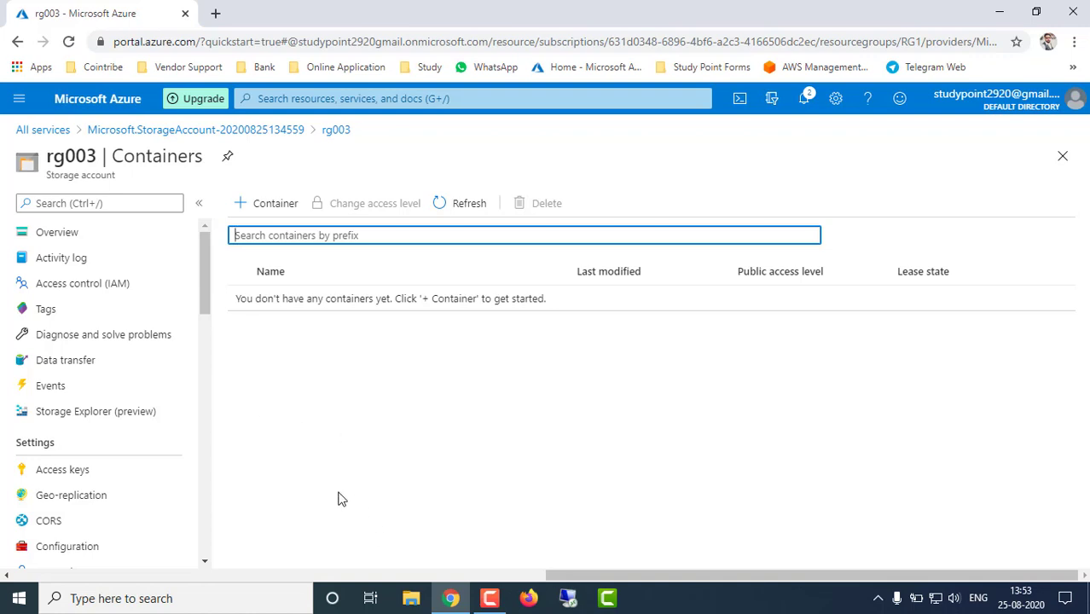
left_click(256, 206)
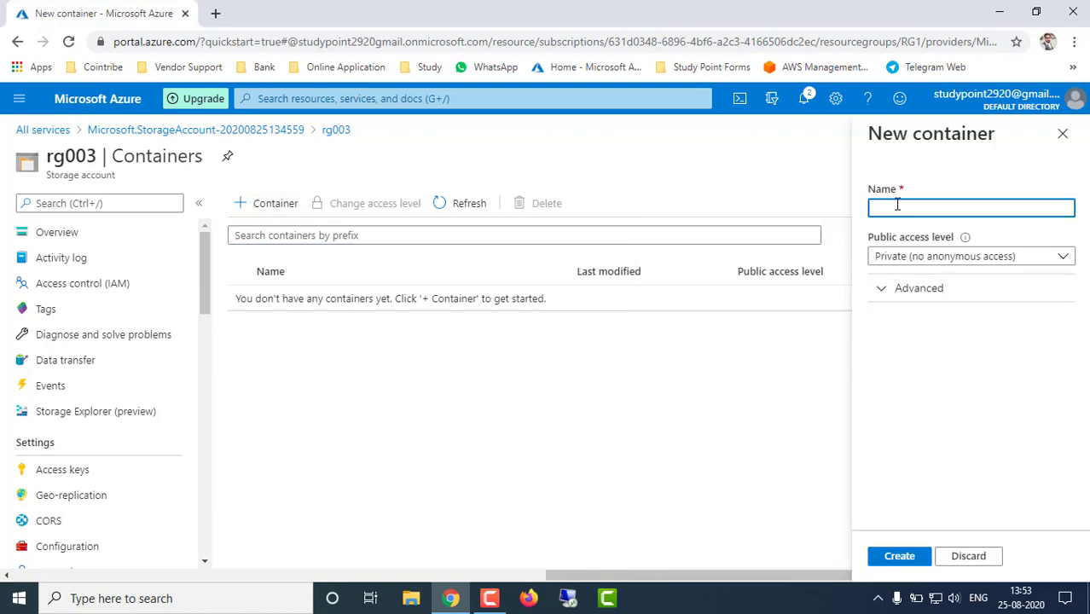
left_click(897, 204)
type("demo")
left_click(1001, 341)
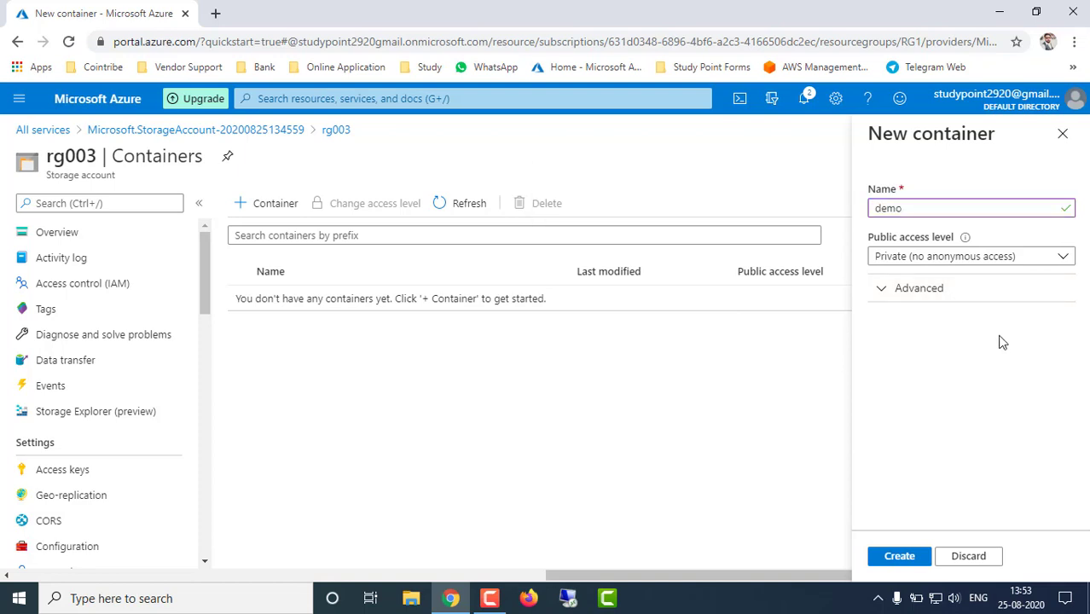
Examine the encryption scope choices in the new container's advanced settings and collapse them again
left_click(888, 293)
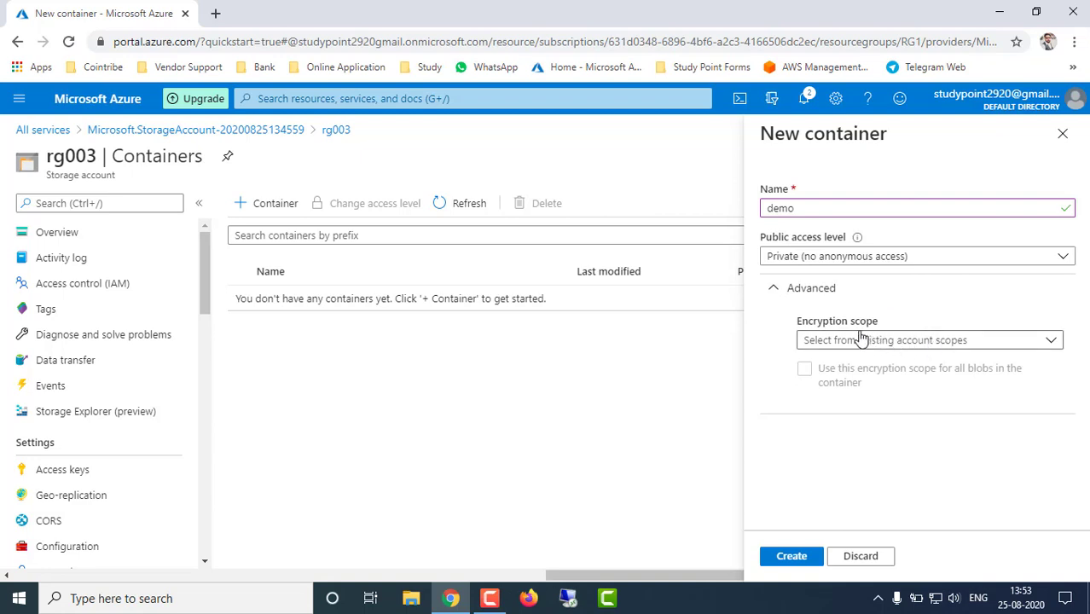
left_click(887, 341)
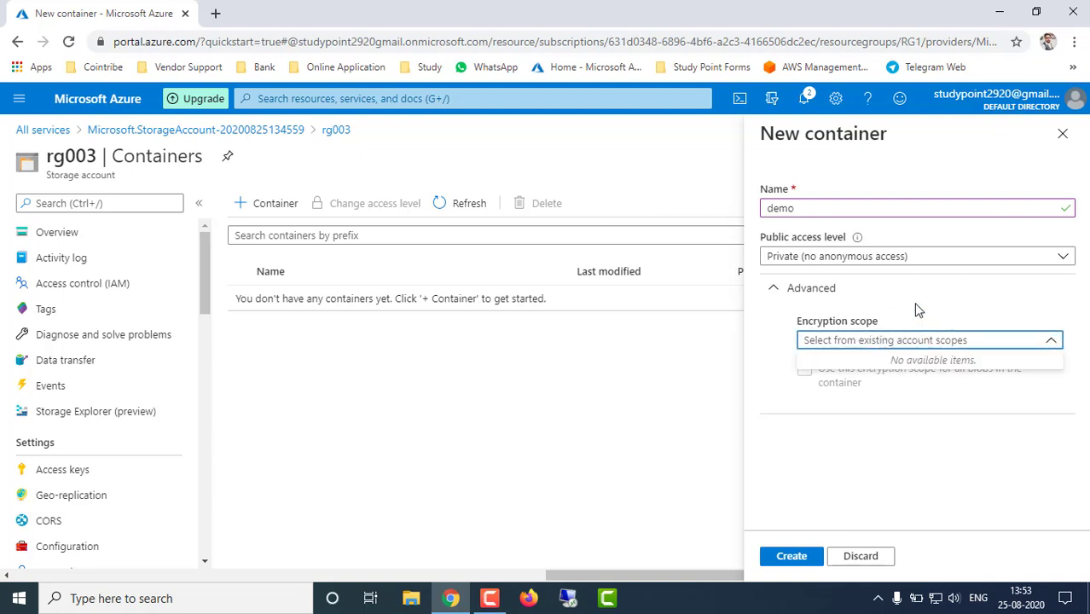
left_click(864, 344)
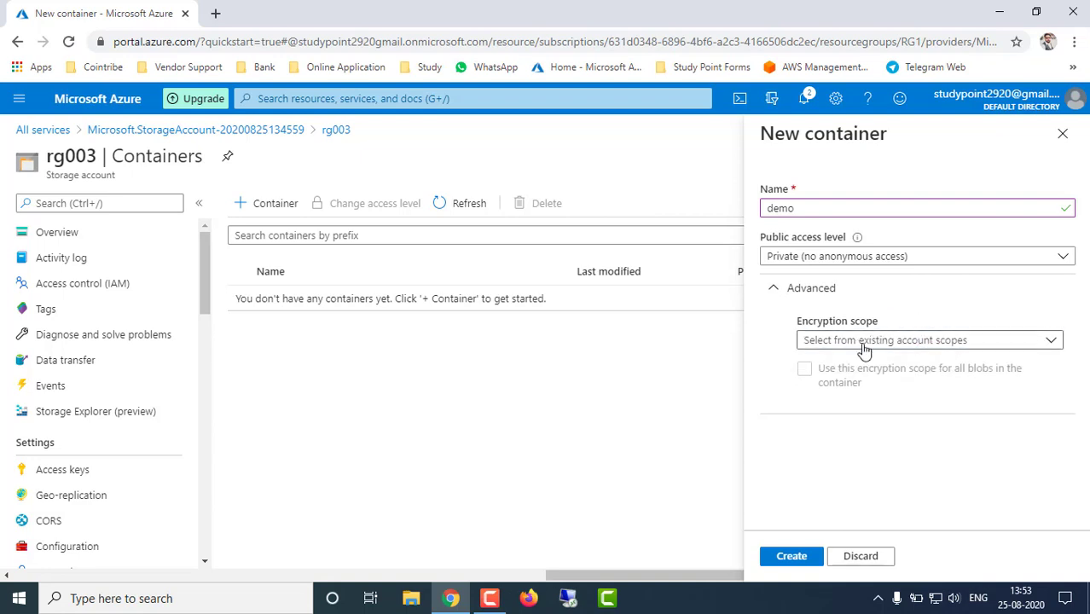
left_click(777, 292)
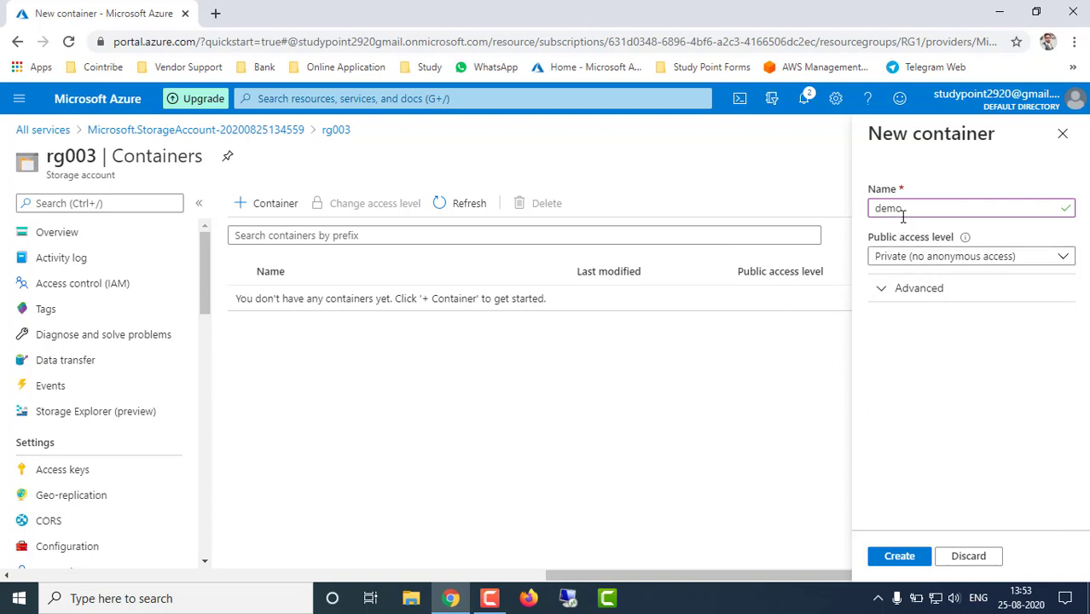
Create the demo container and open it from the container list
left_click(901, 561)
left_click(900, 561)
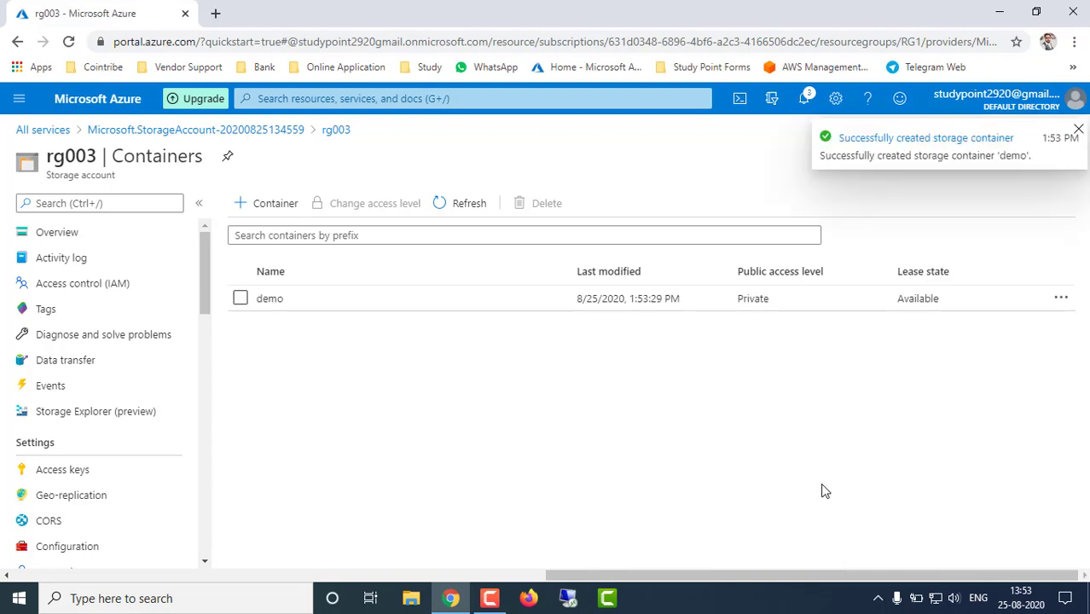
left_click(268, 303)
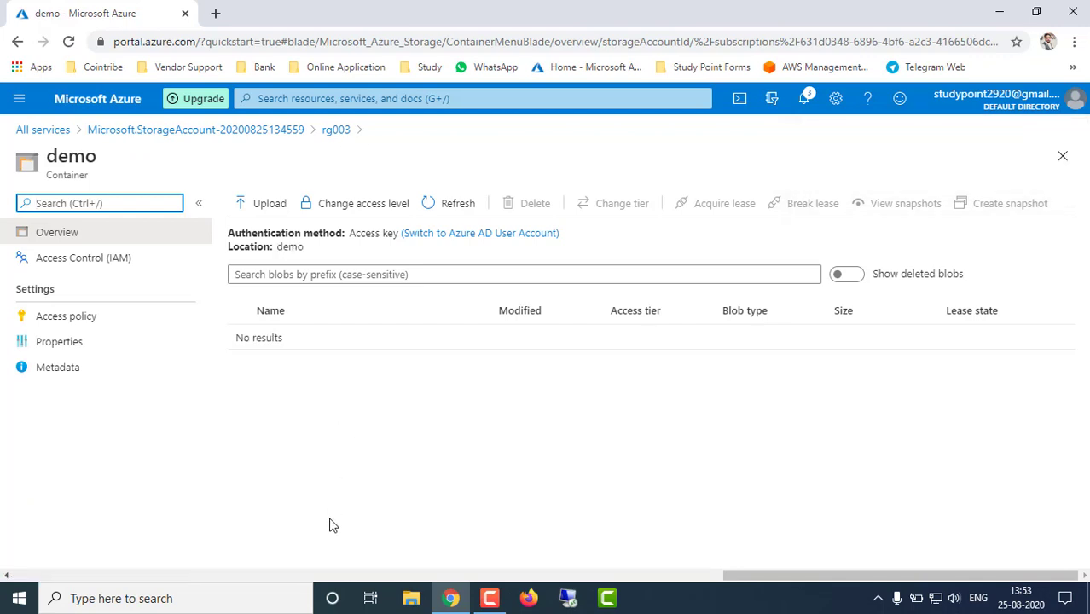
Show the desktop and launch Notepad through the Run dialog
key("super+d")
key("super+t")
key("Escape")
key("super+r")
type("notepad")
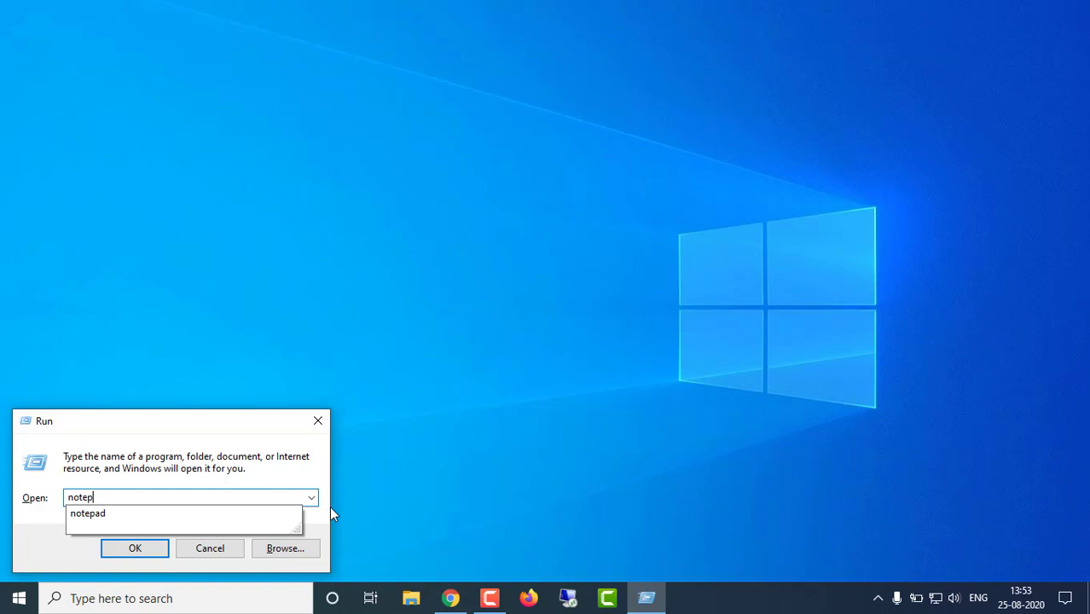
key("Return")
Write "Hi This is a Demo for blob storage" in the blank note and maximize the window
type("Hi This is a De")
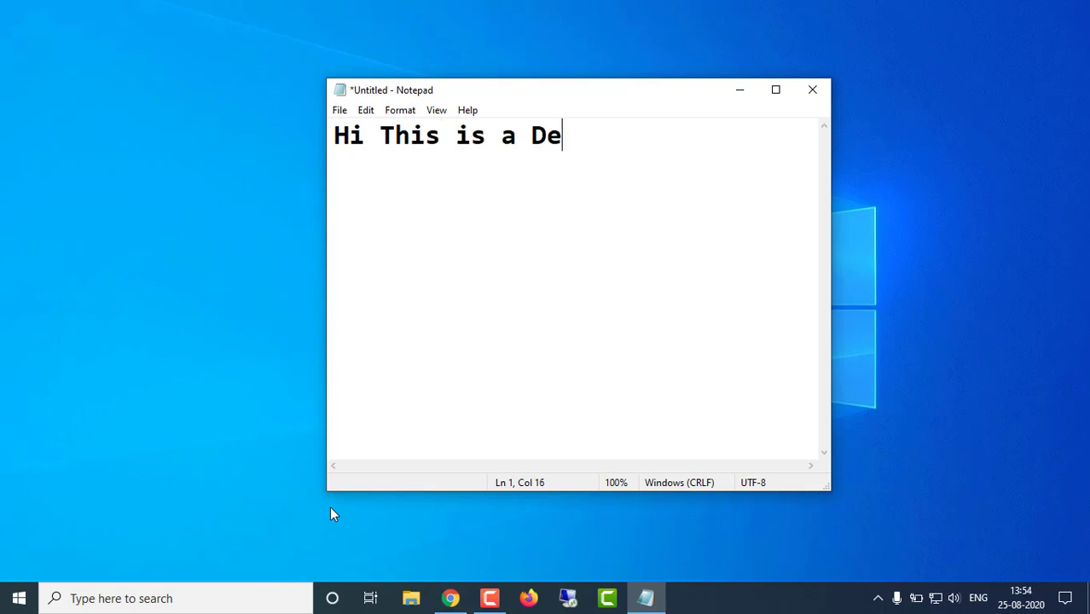
type("mo for bl")
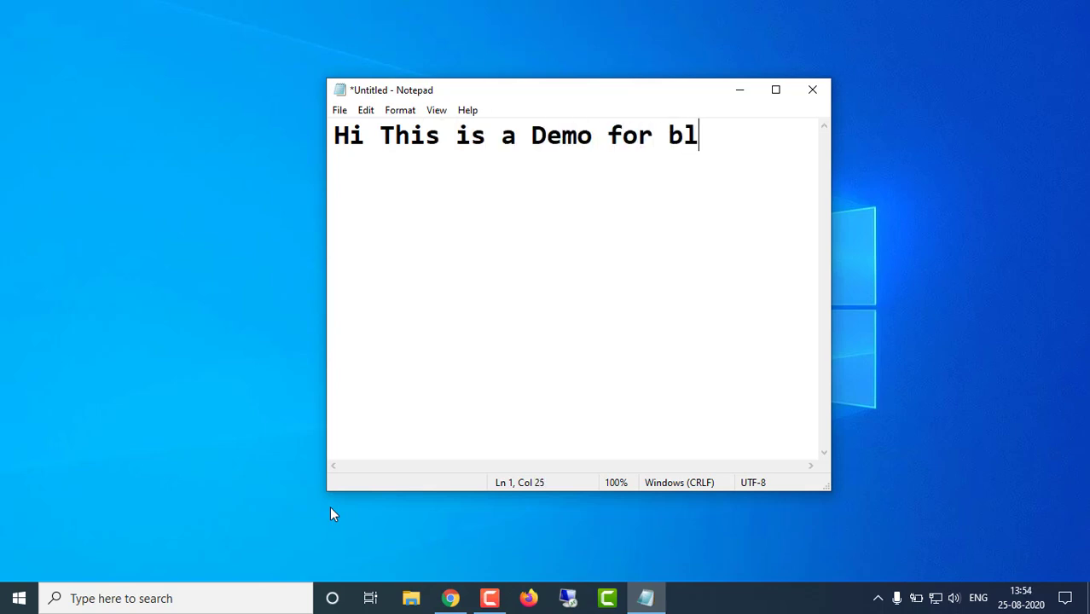
type("ob sta")
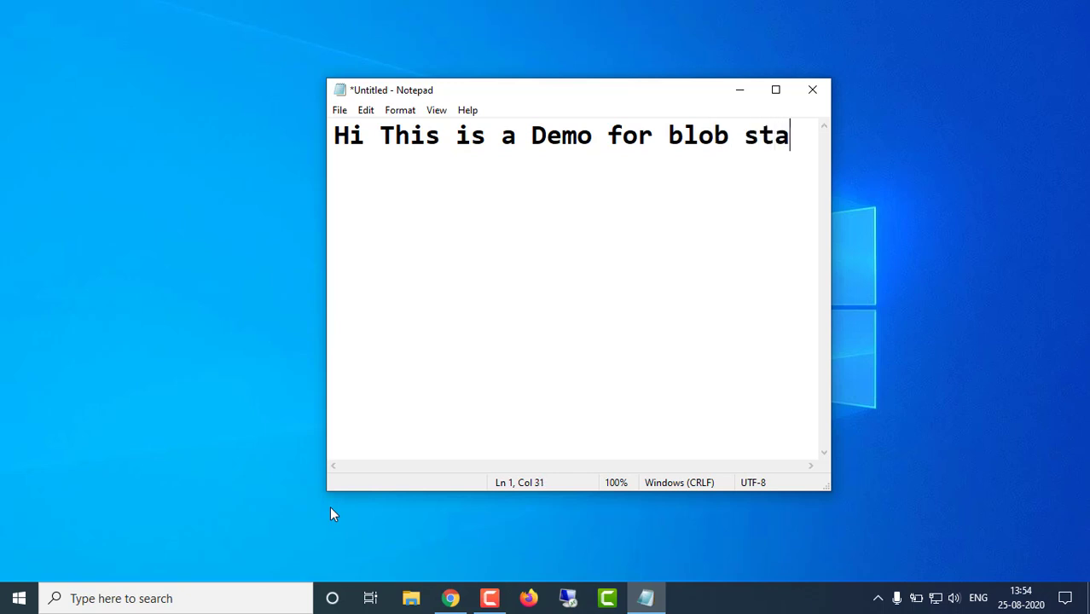
key("BackSpace")
type("orage")
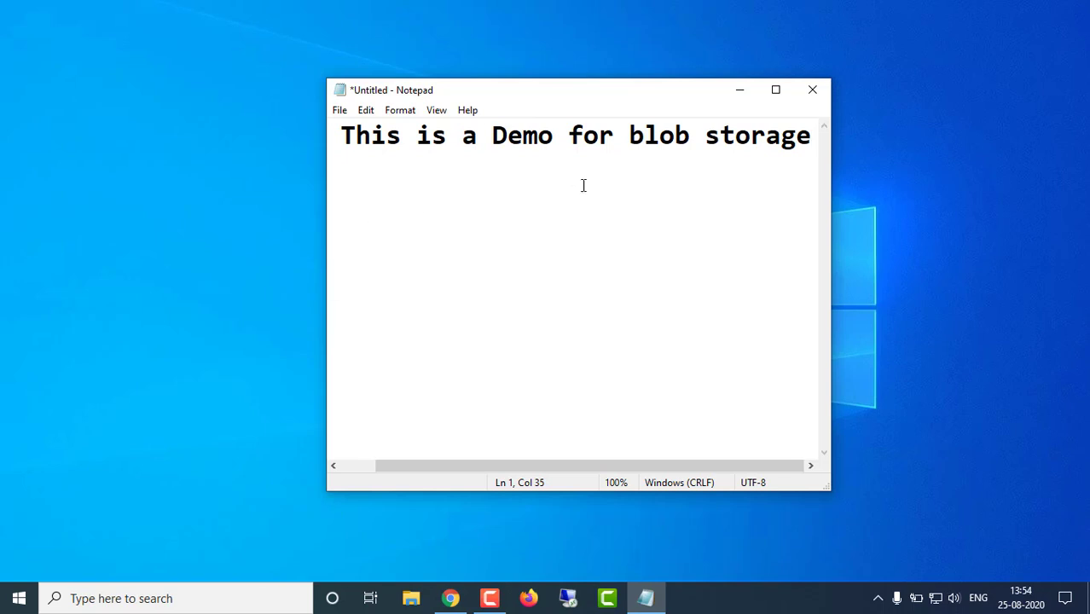
left_click(776, 89)
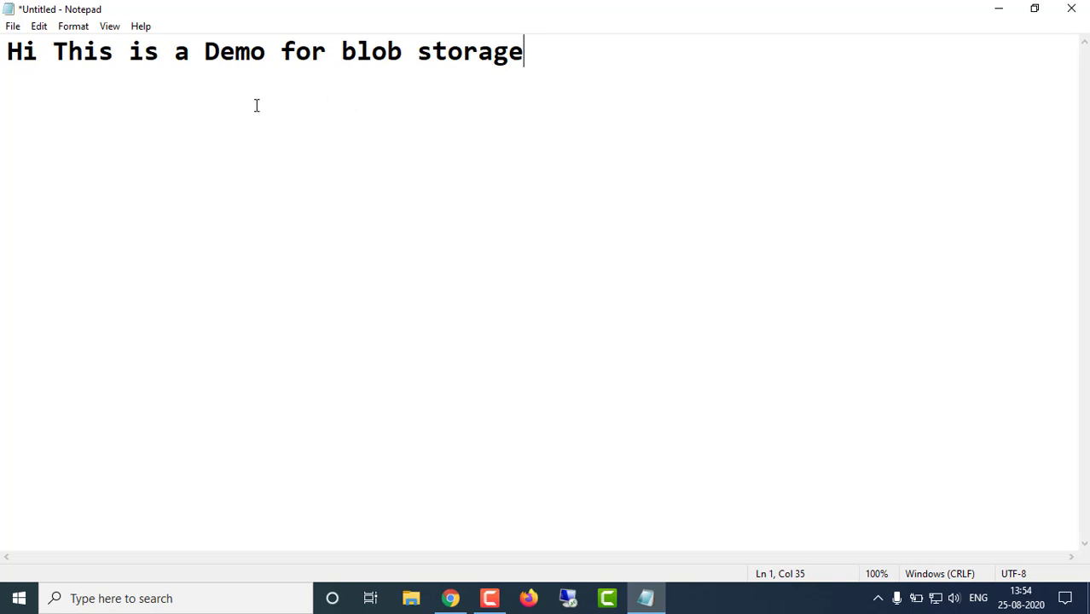
Try to save the note to the Desktop under the name Blobstorage*.html
left_click(12, 27)
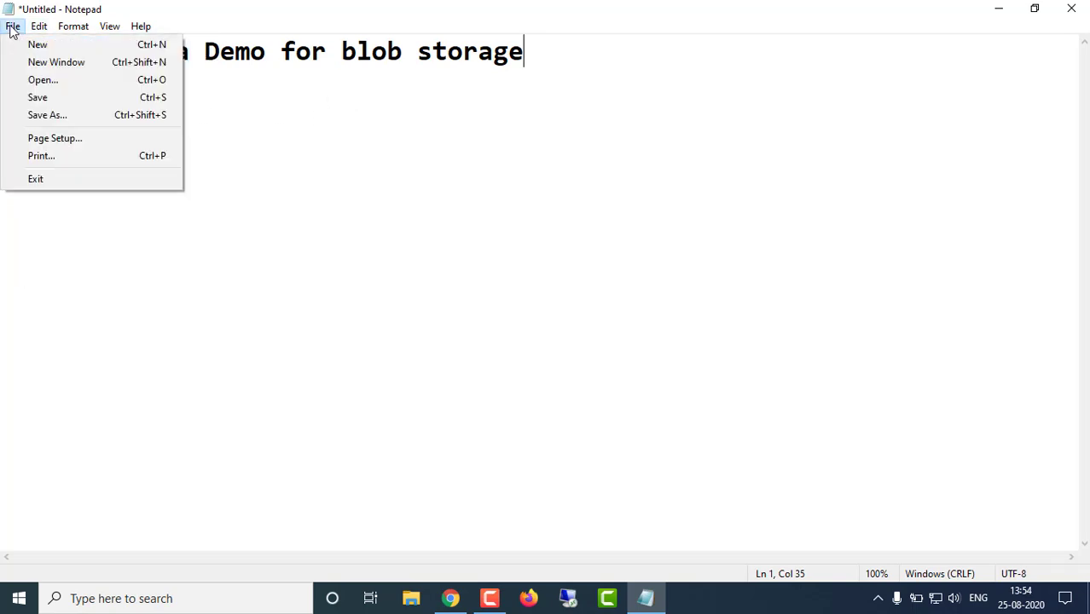
left_click(18, 117)
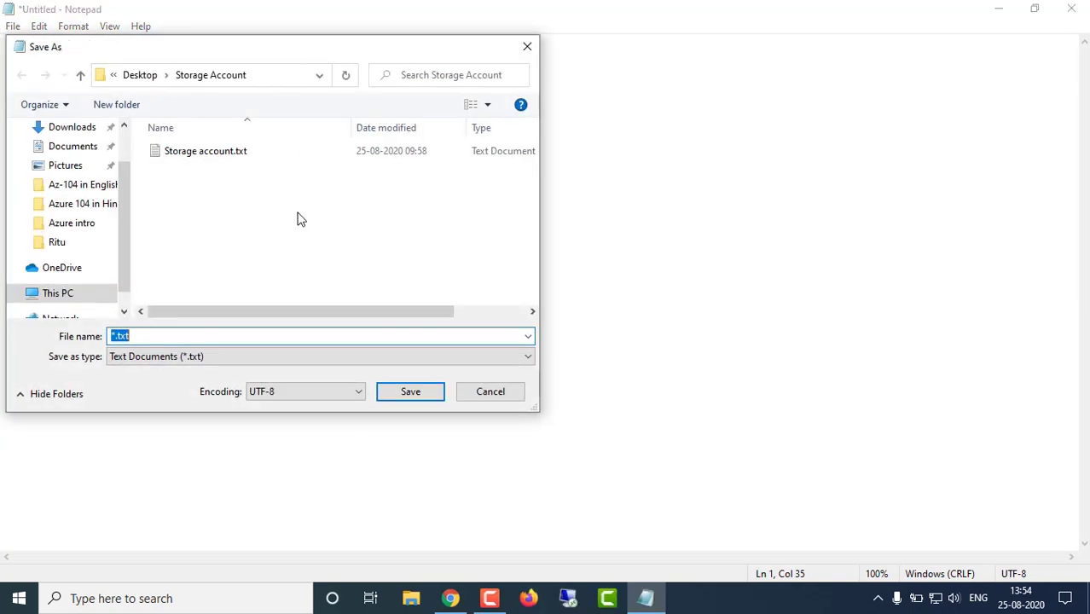
scroll(85, 179, "up", 1)
left_click(68, 159)
left_click(186, 335)
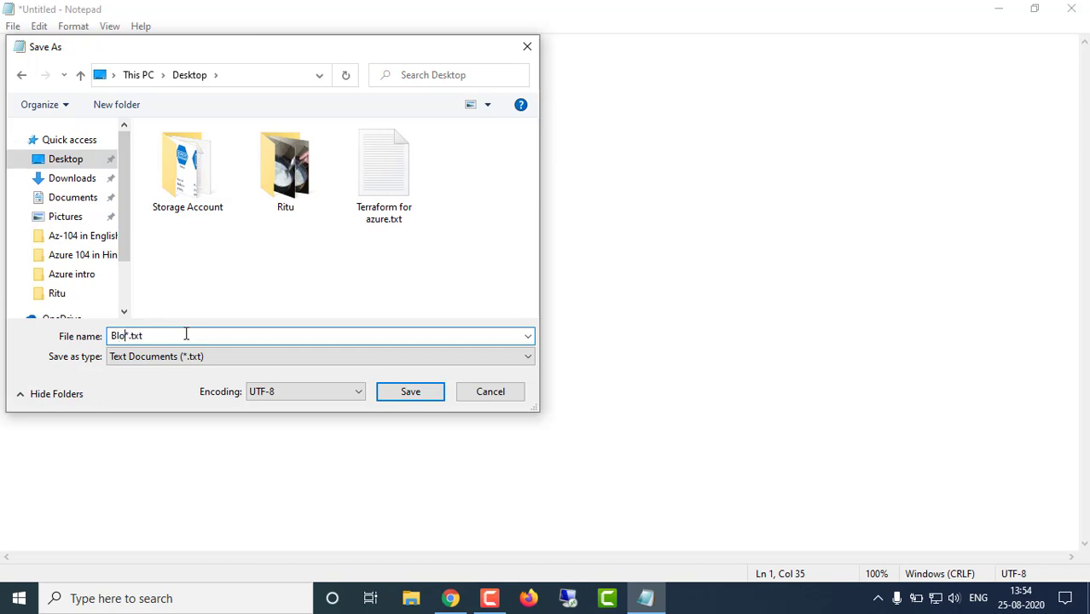
type("Blobstorage")
left_click(411, 391)
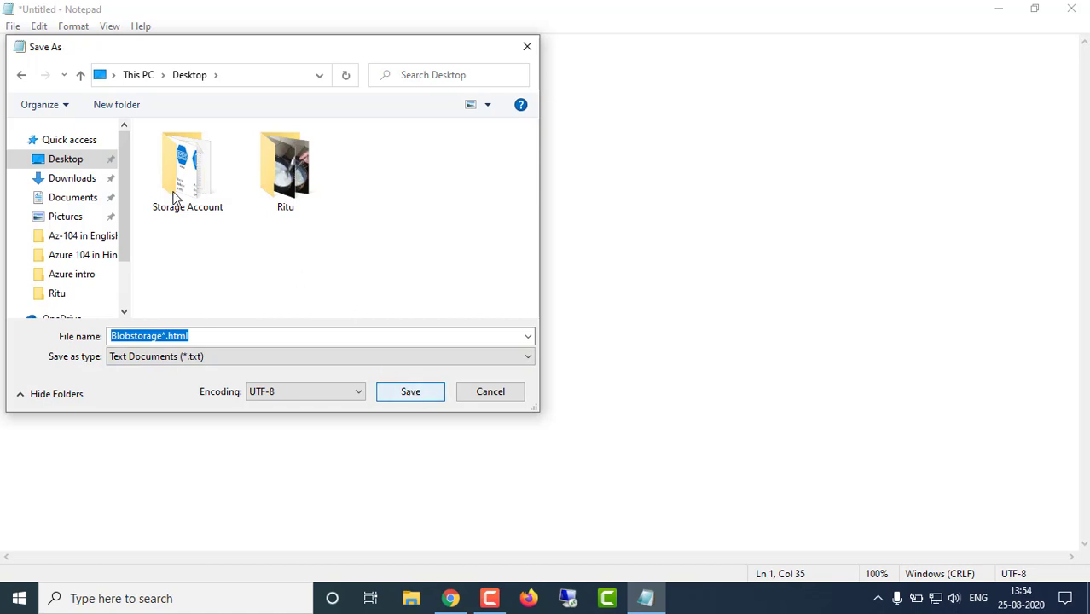
Create a folder with the default name on the Desktop from the save dialog and open it
left_click(128, 112)
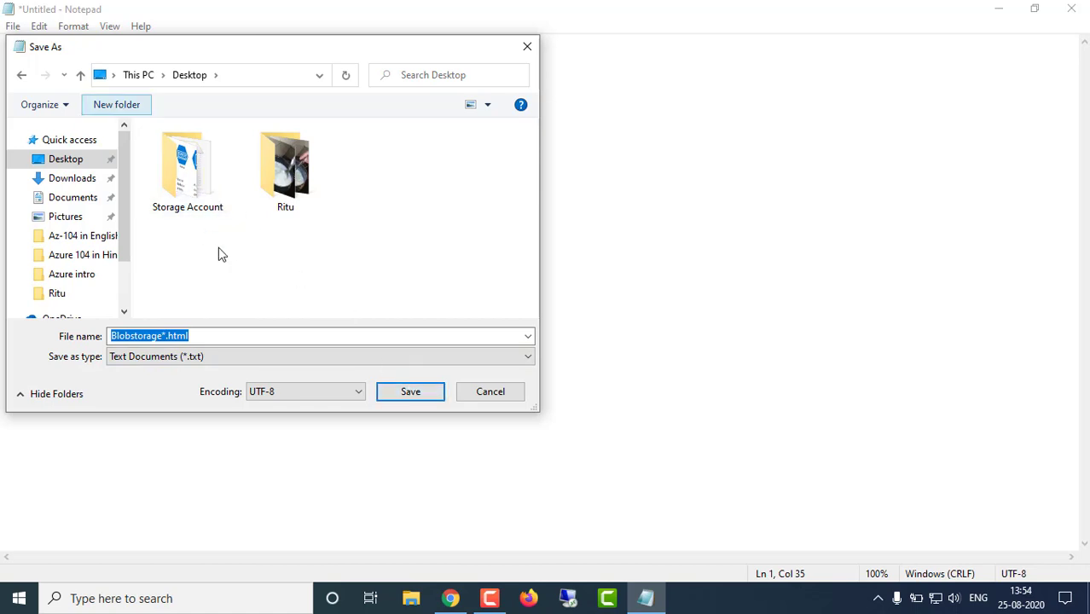
key("Return")
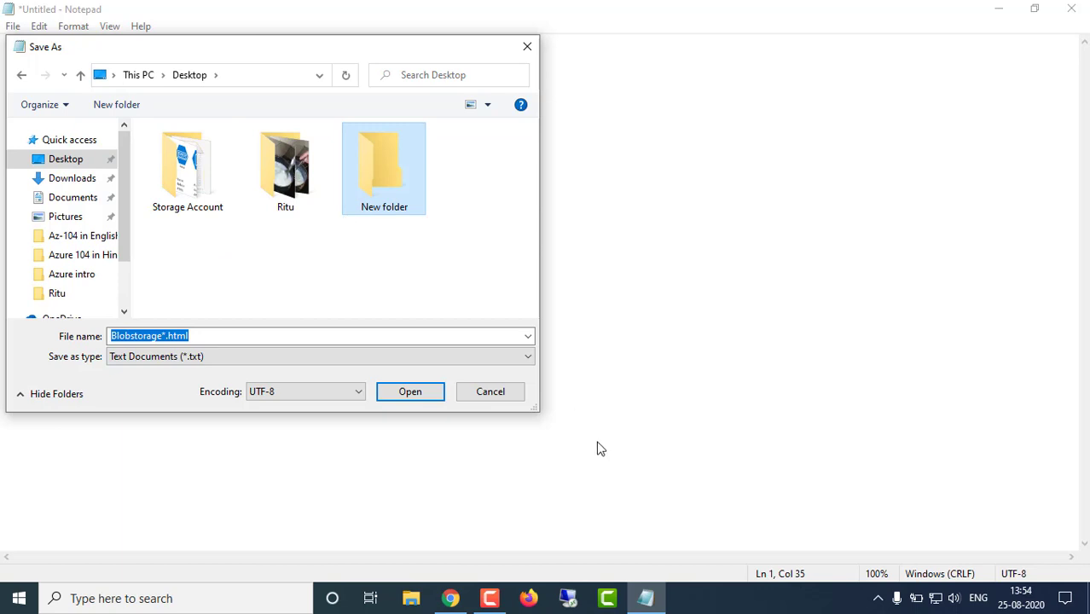
double_click(366, 154)
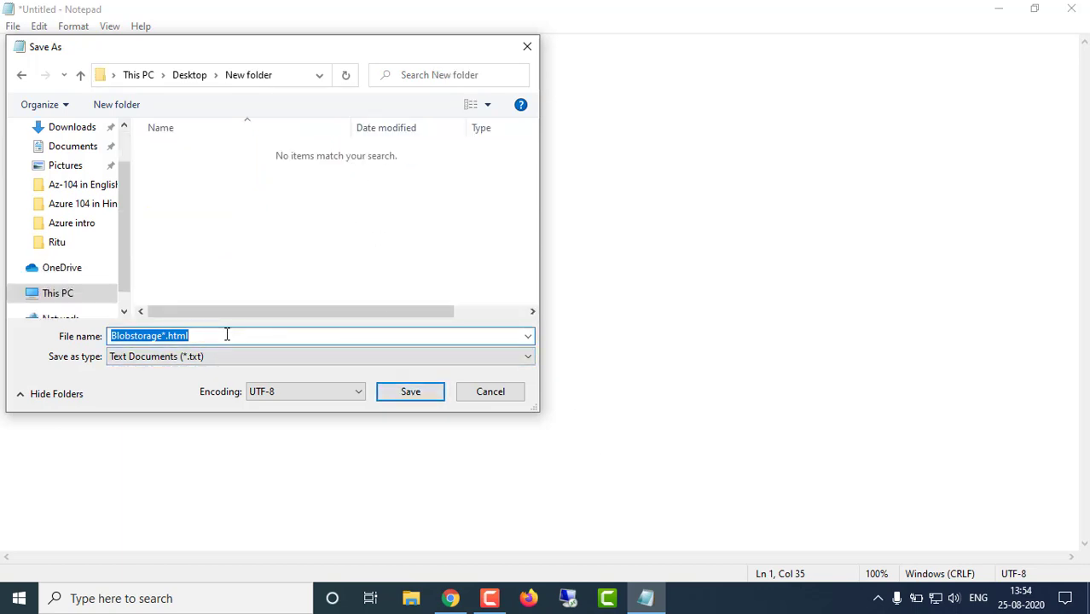
Remove the asterisk so the file name is Blobstorage.html, return to the Desktop folder and save the note there
left_click(163, 336)
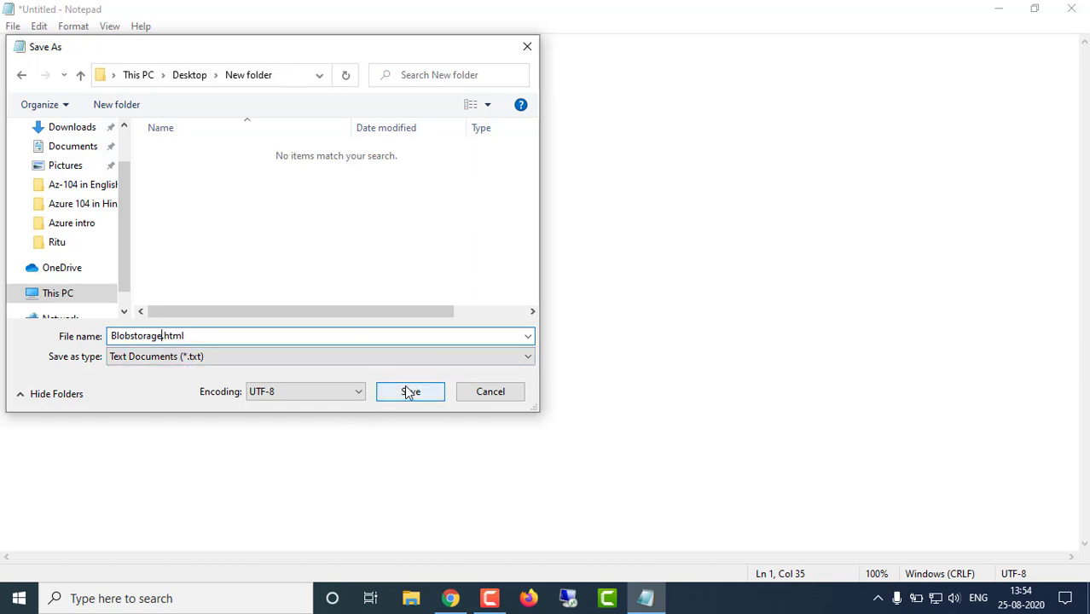
left_click(190, 75)
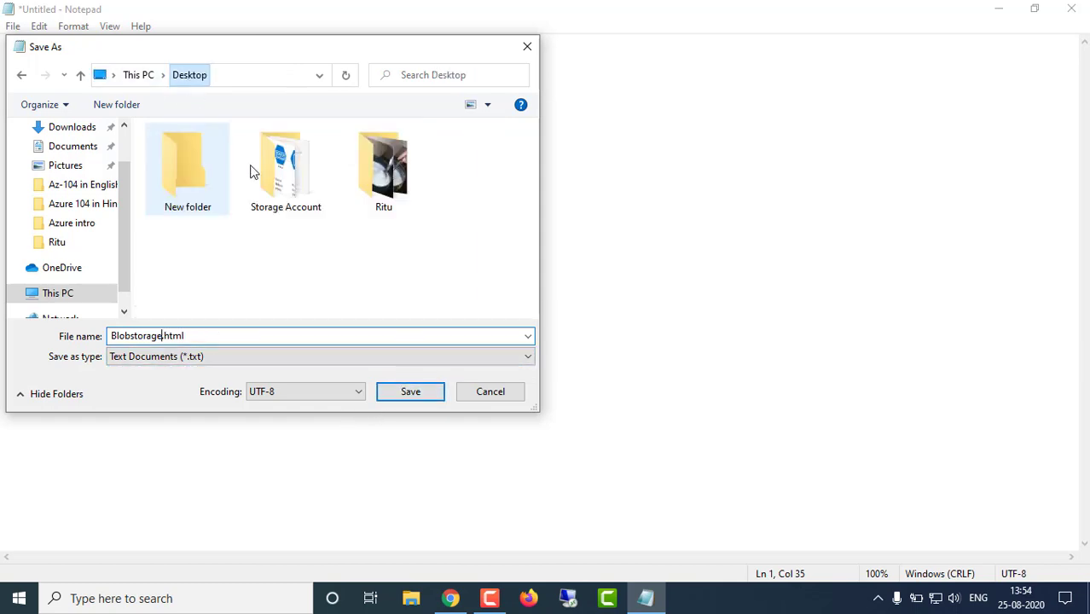
left_click(411, 392)
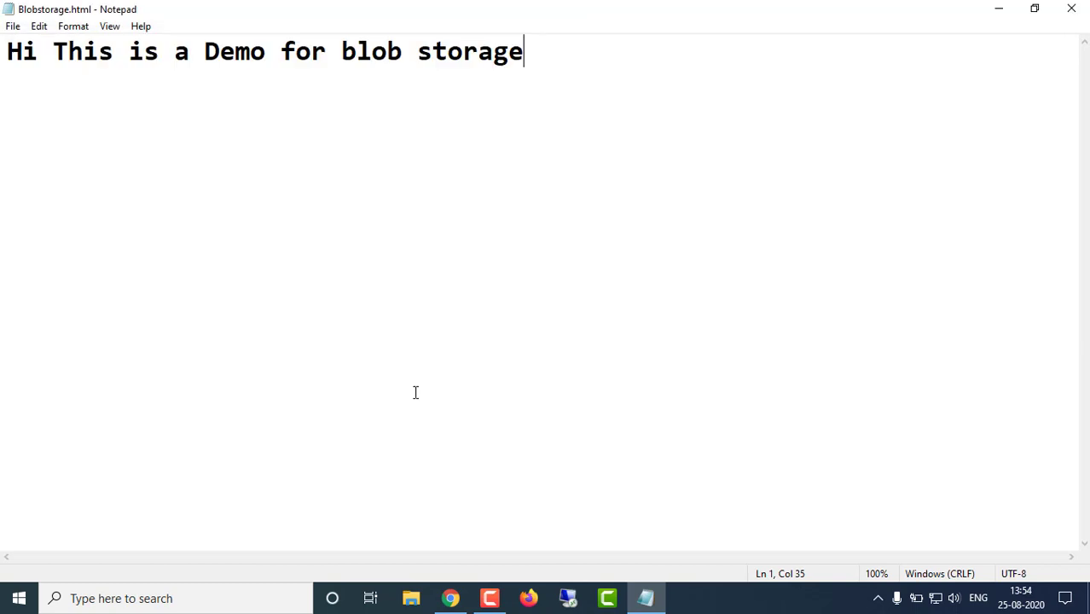
Close Notepad, preview Blobstorage.html from the Desktop in Google Chrome, and return to the demo container in the Azure portal
left_click(1071, 8)
left_click(410, 599)
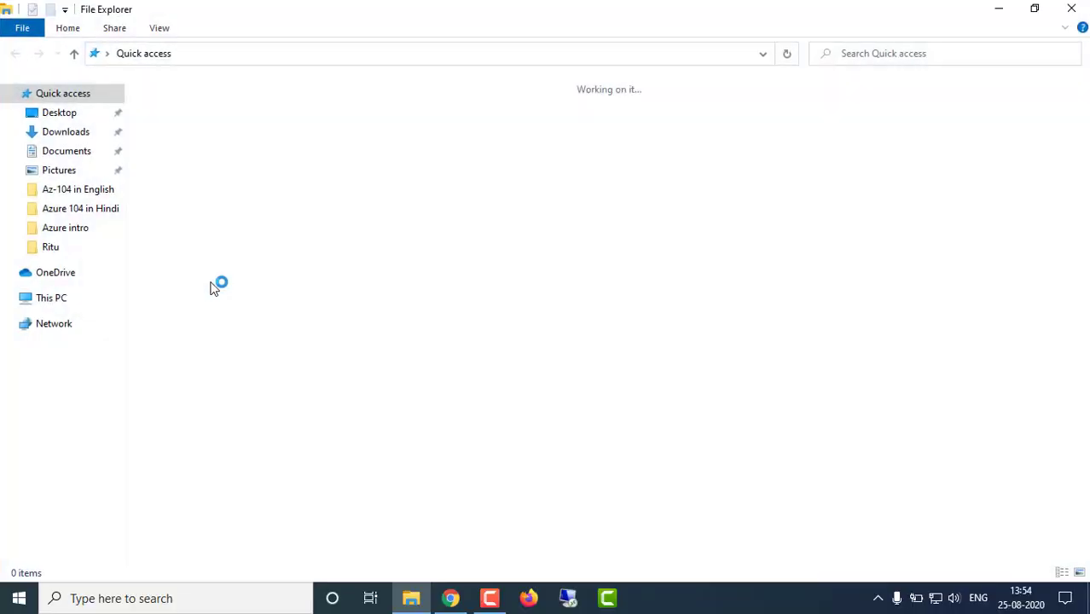
left_click(58, 112)
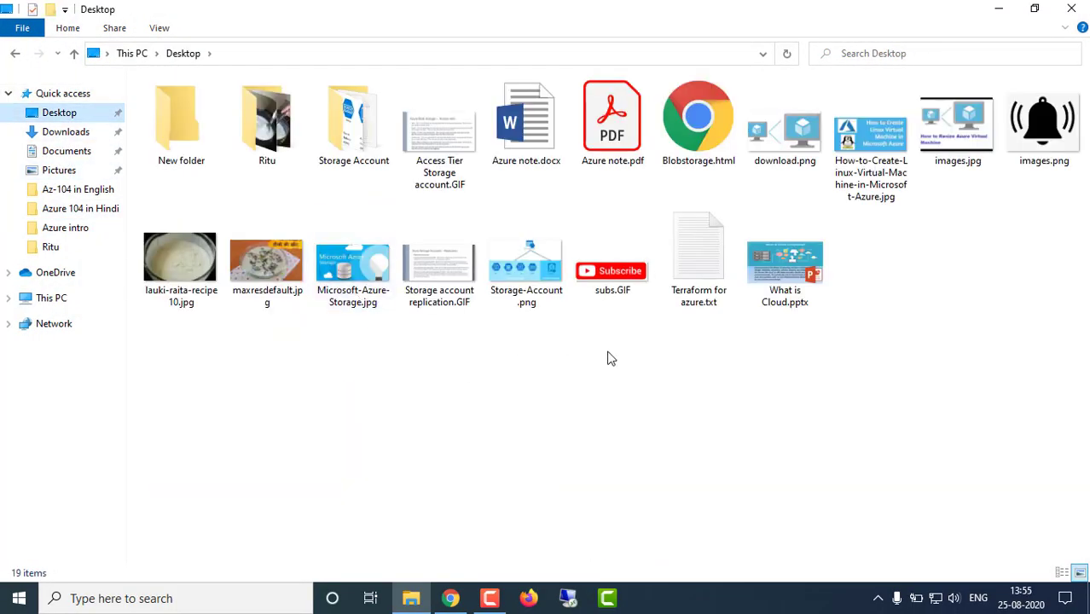
left_click(680, 255)
double_click(690, 154)
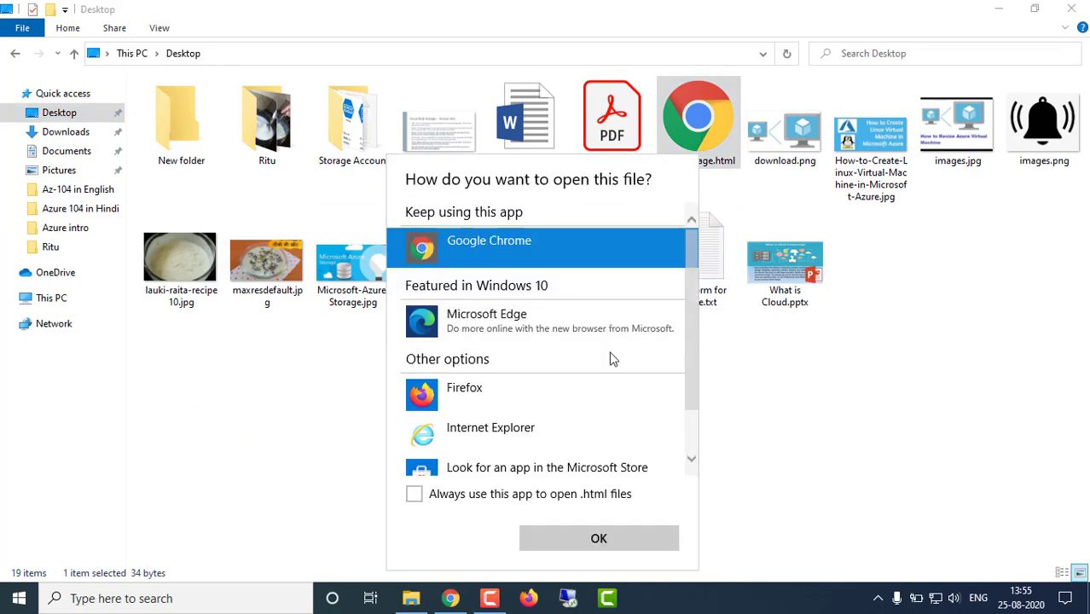
double_click(490, 257)
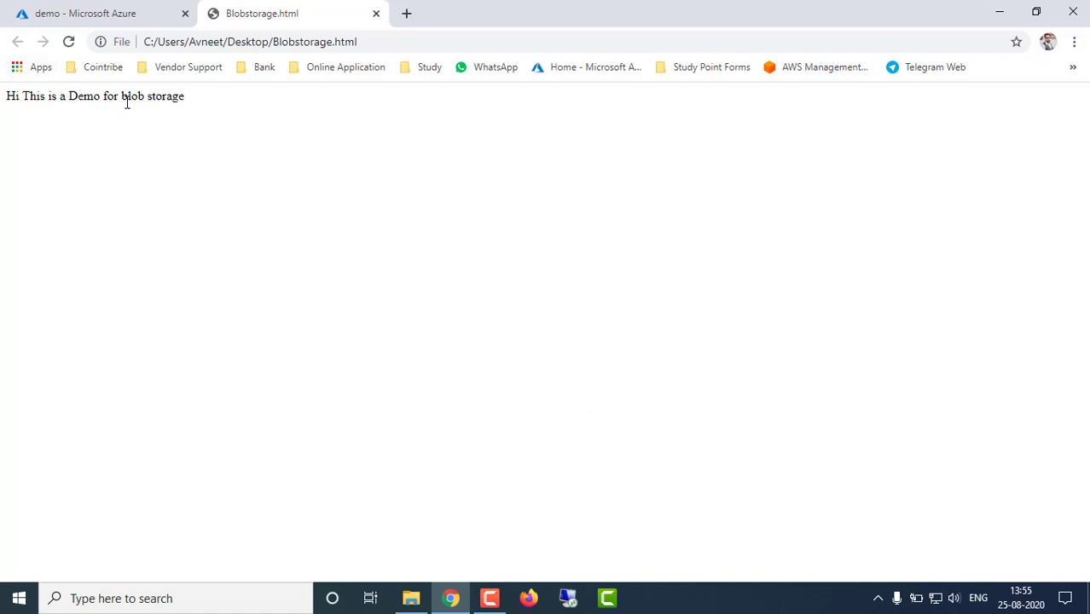
left_click(376, 13)
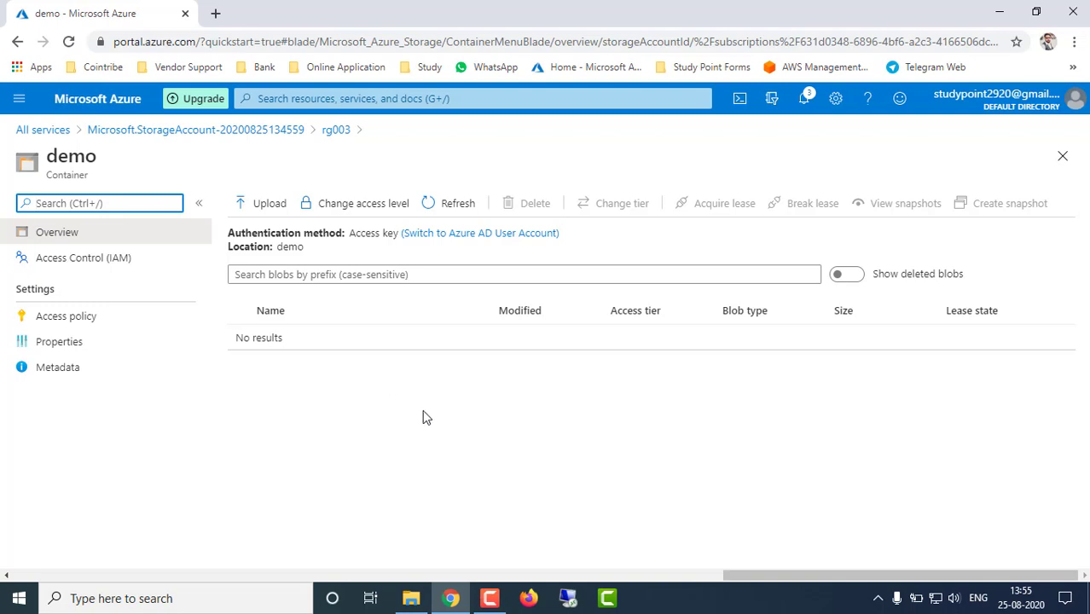
left_click(318, 389)
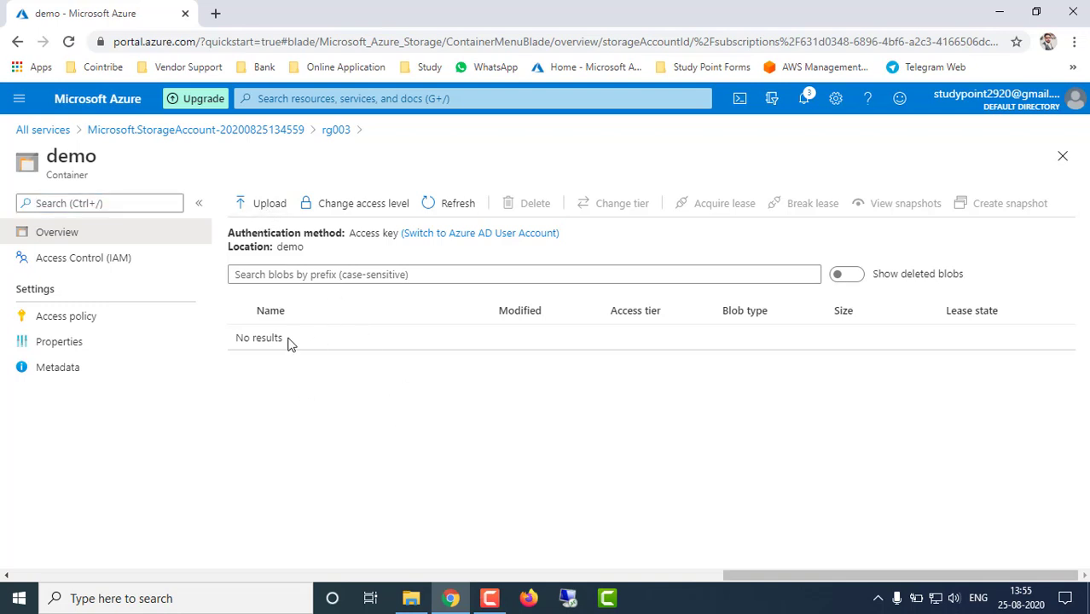
Start a blob upload to the demo container and choose Blobstorage.html from the Desktop as the file
left_click(263, 207)
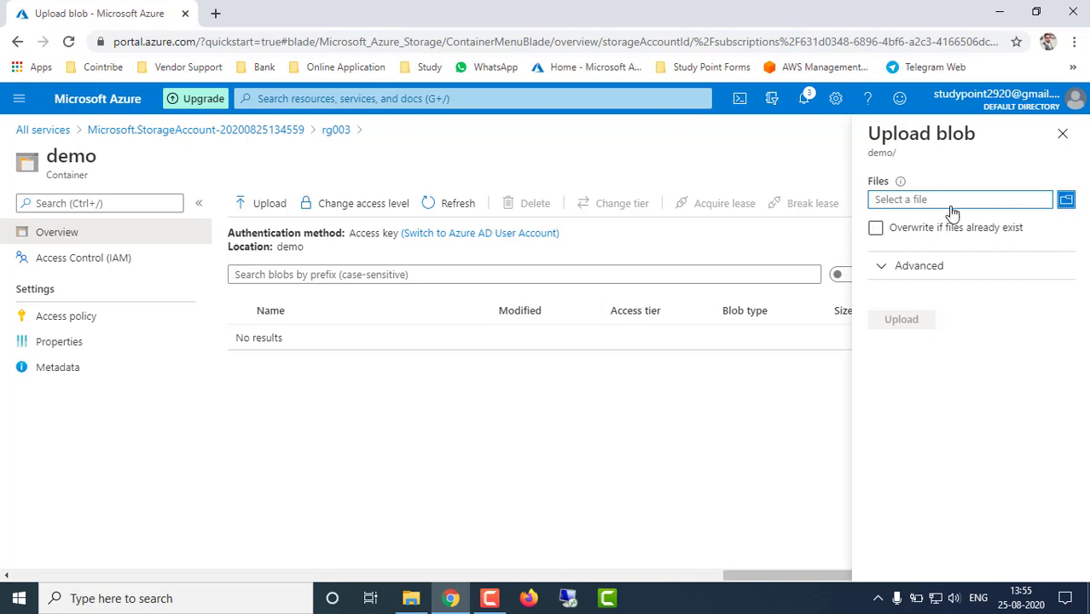
left_click(1066, 199)
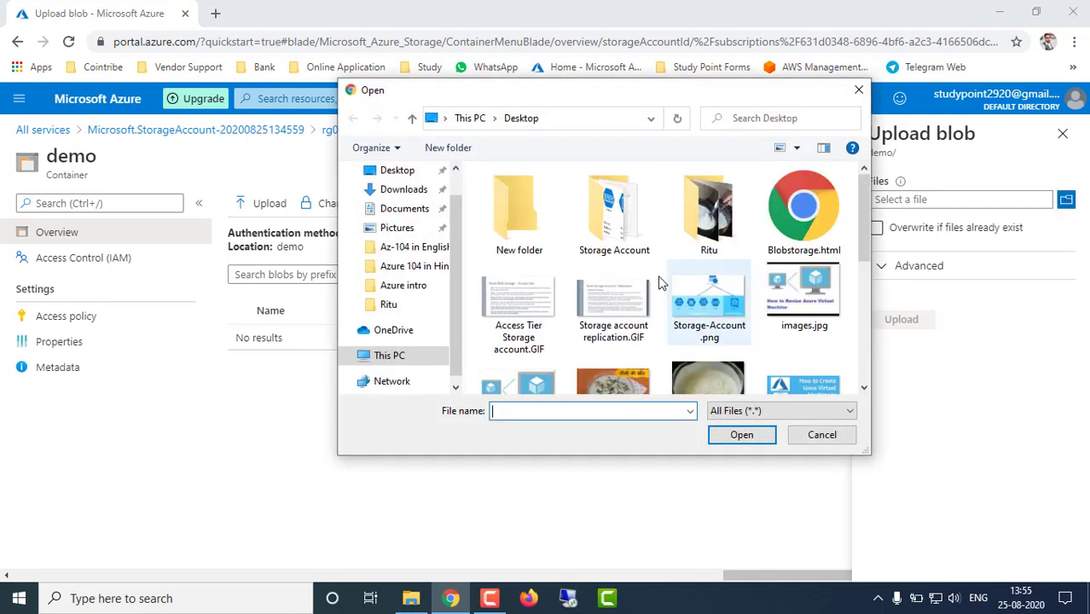
left_click(803, 213)
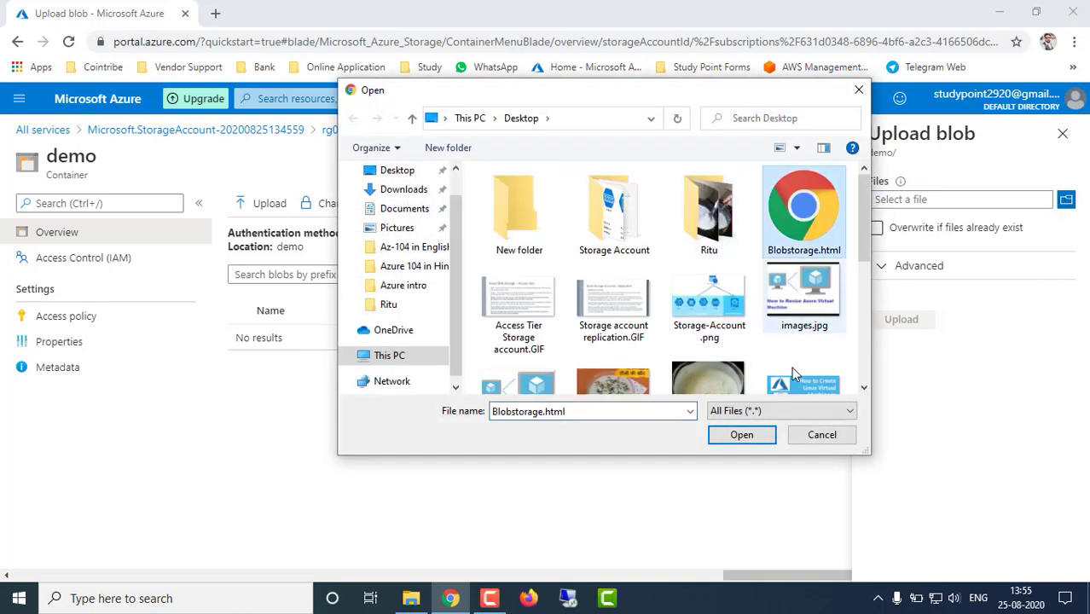
left_click(742, 435)
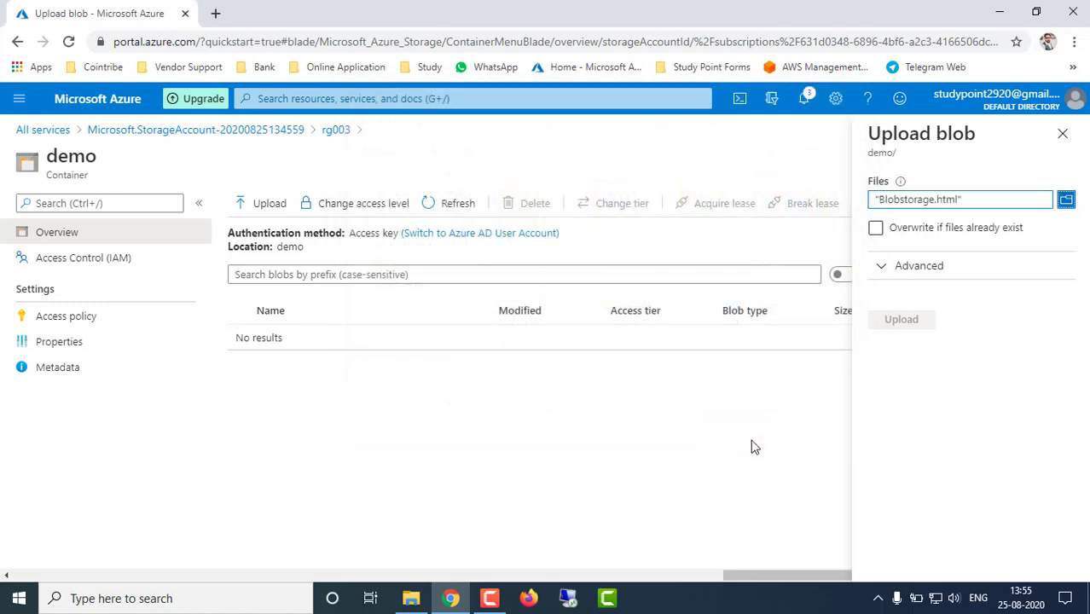
Expand the advanced upload settings and examine the authentication type and the available blob type and block size options
left_click(887, 271)
scroll(912, 293, "down", 1)
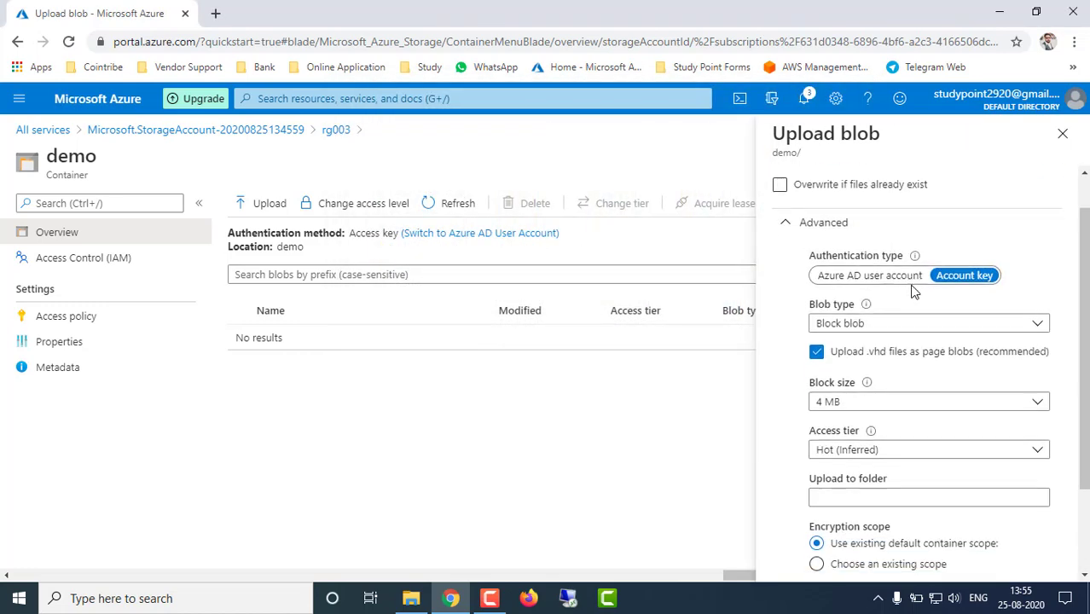
scroll(912, 324, "down", 1)
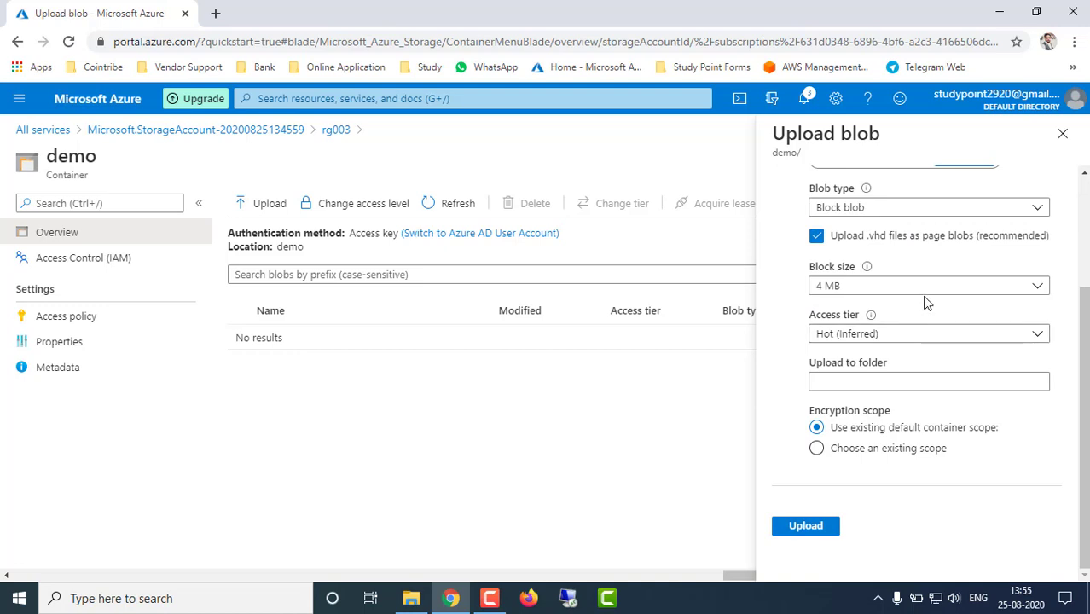
scroll(907, 285, "up", 2)
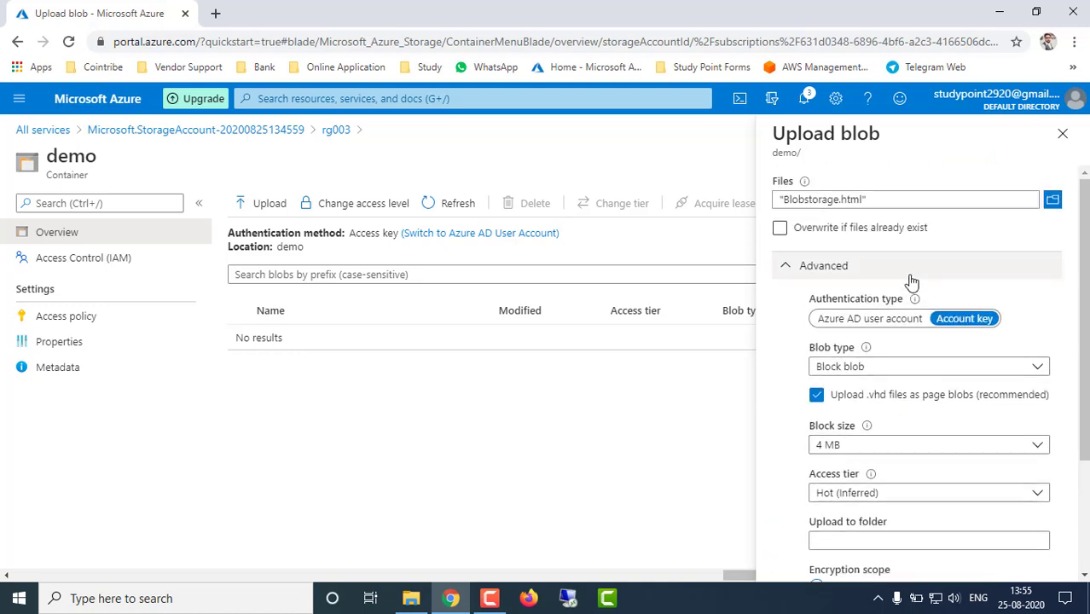
left_click(831, 232)
left_click(882, 225)
left_click(870, 237)
left_click(893, 241)
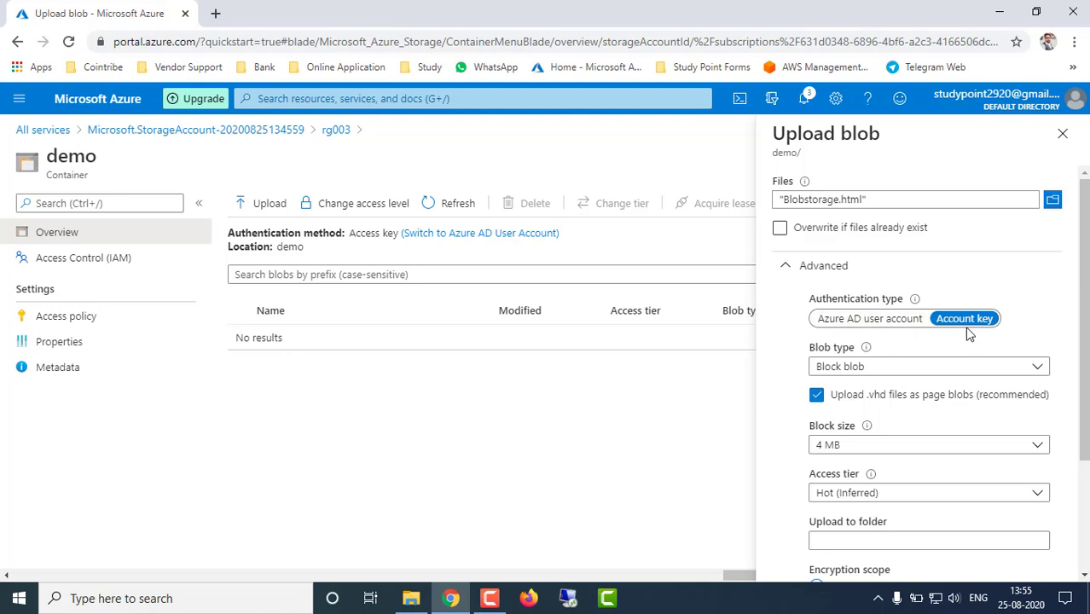
scroll(964, 333, "down", 1)
left_click(885, 290)
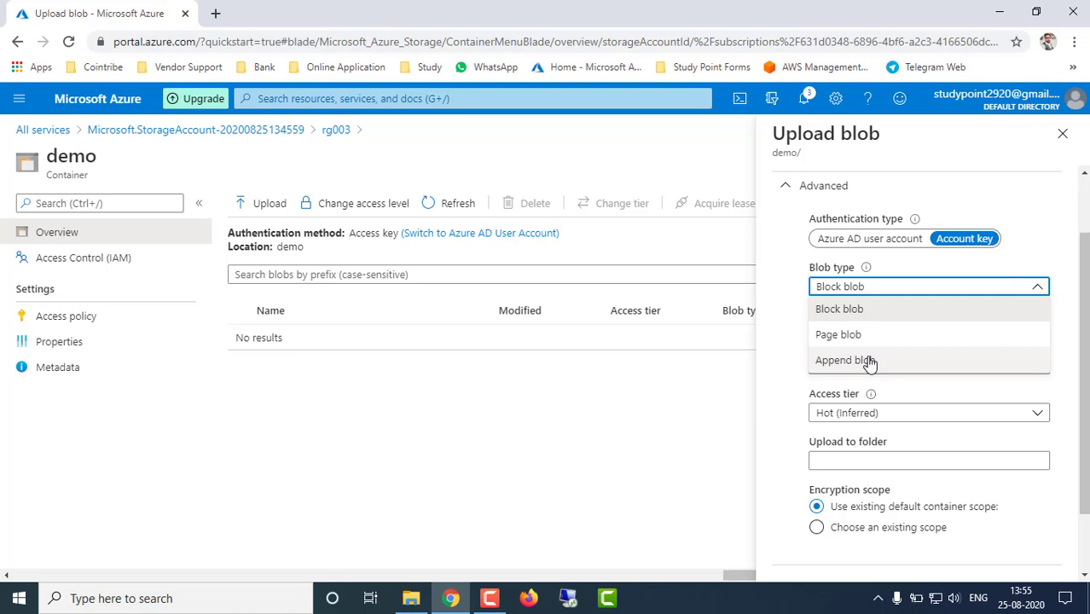
left_click(777, 272)
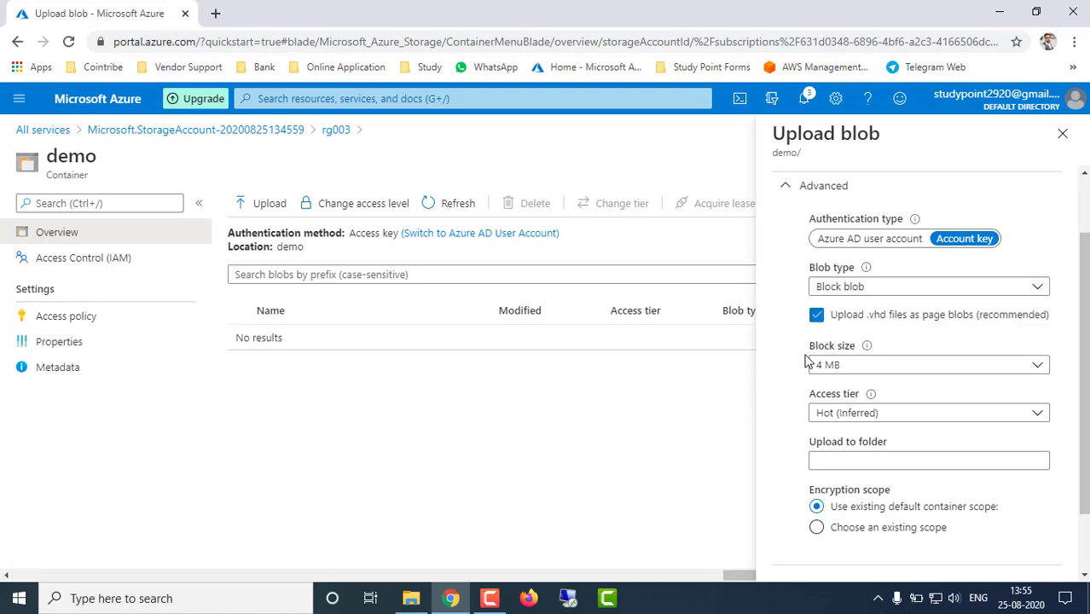
left_click(835, 370)
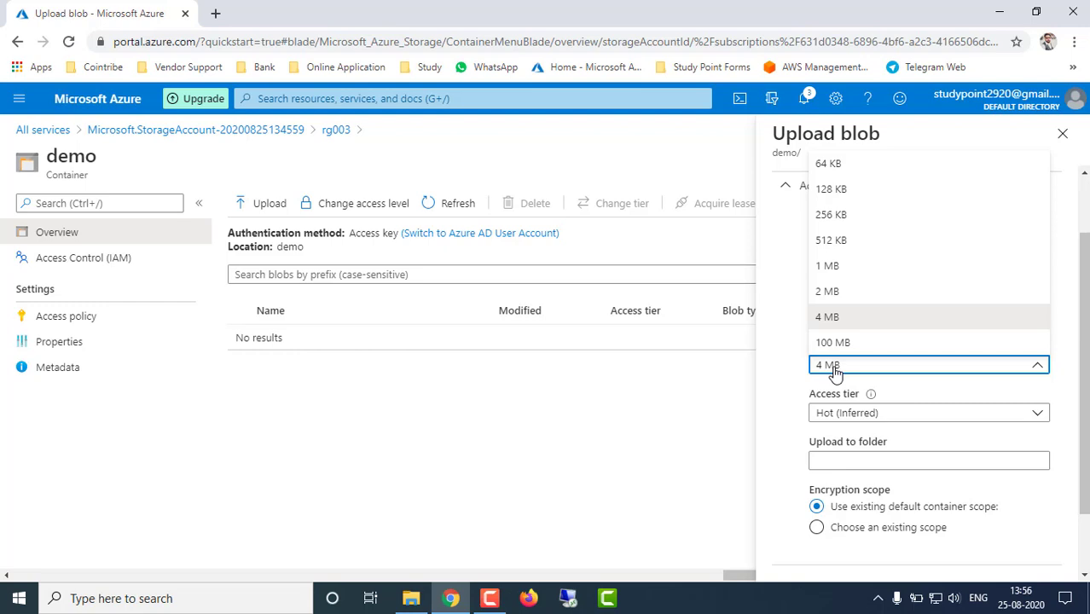
left_click(793, 388)
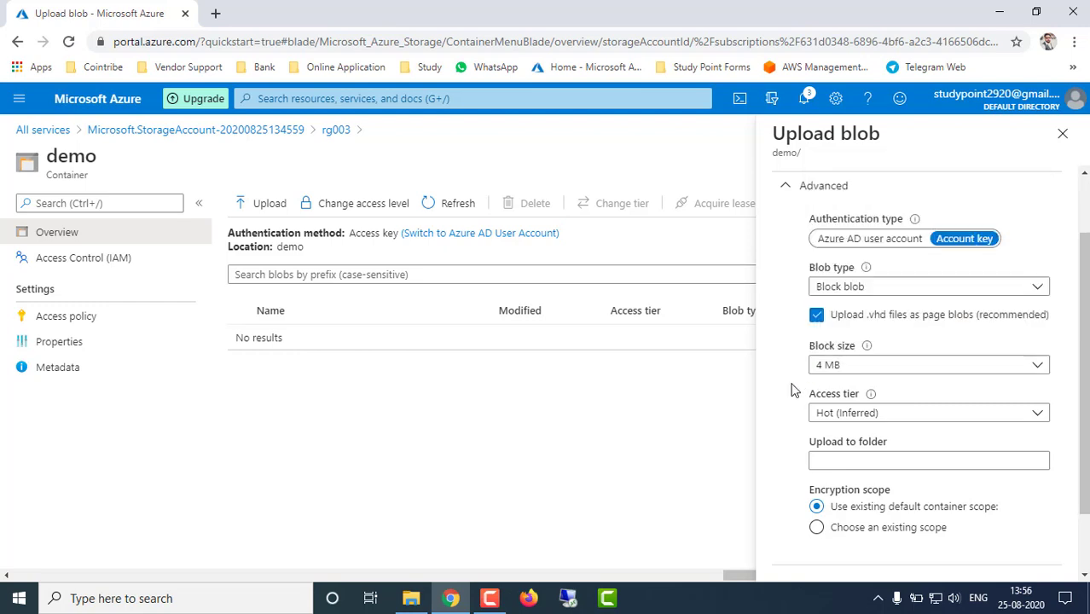
Set the access tier to Hot, leave the upload folder empty, and upload Blobstorage.html to the demo container
left_click(851, 417)
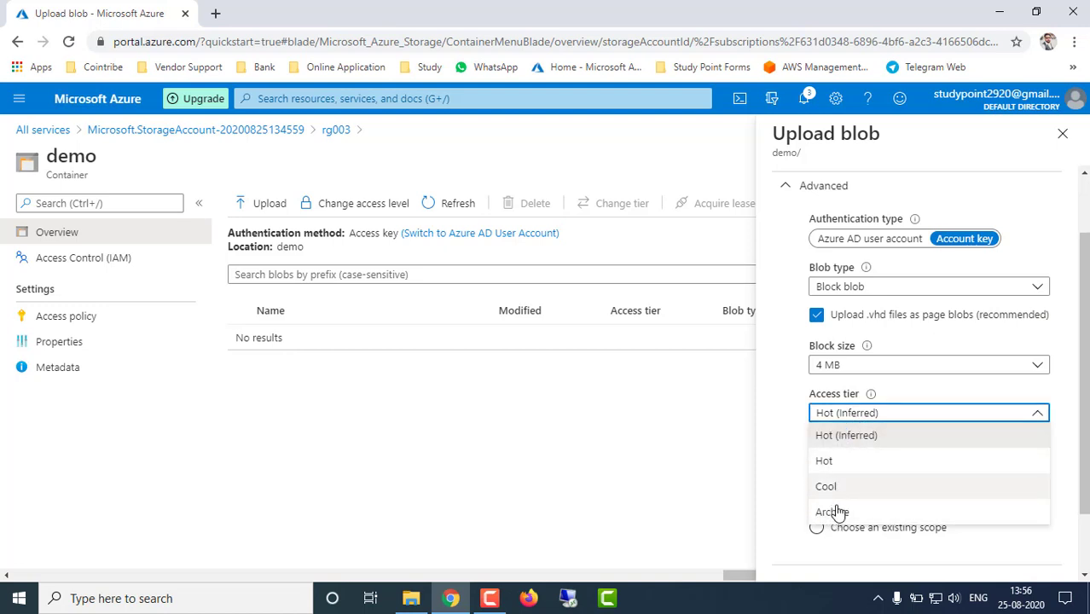
left_click(827, 461)
left_click(832, 459)
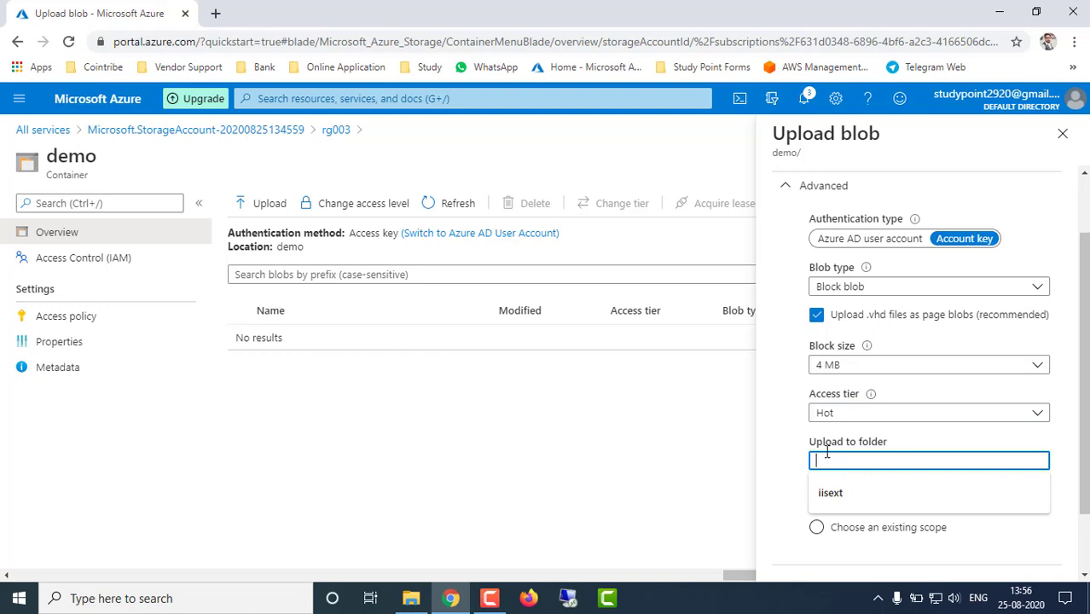
left_click(796, 451)
scroll(799, 450, "down", 1)
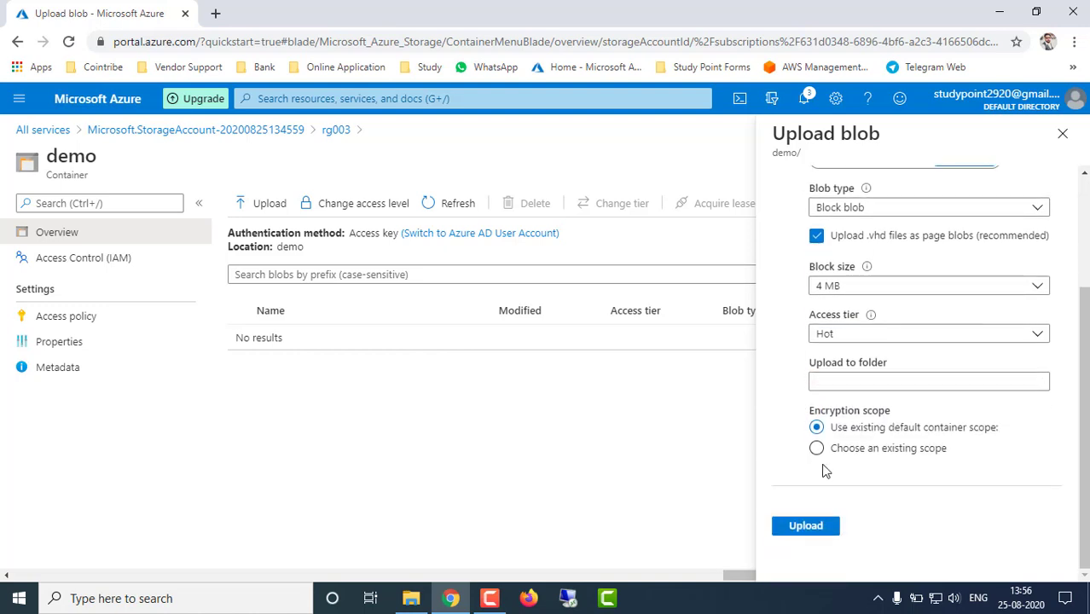
scroll(806, 451, "up", 2)
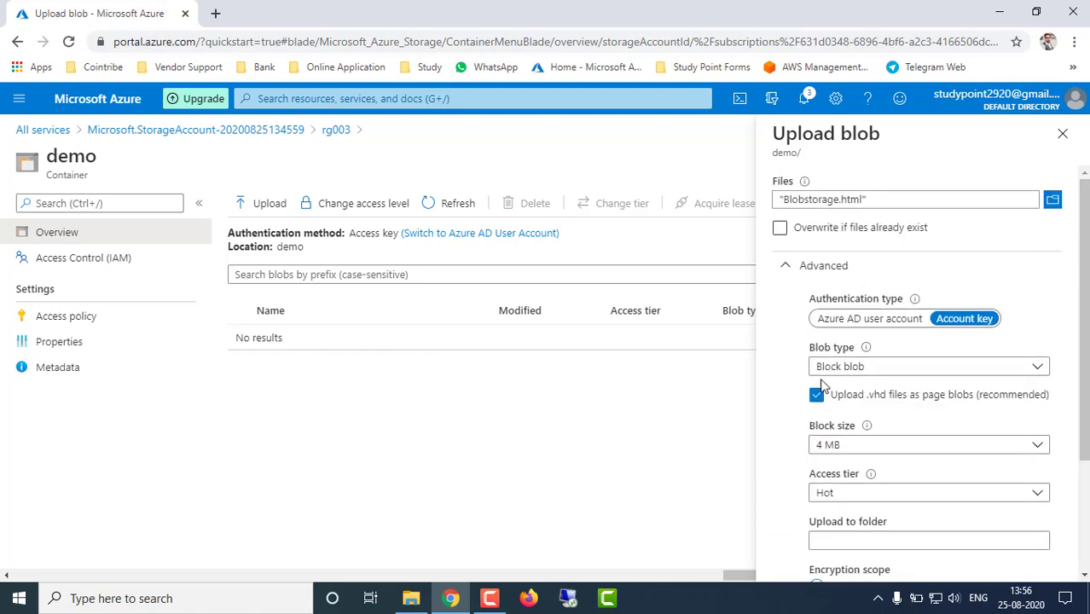
scroll(820, 461, "down", 2)
scroll(815, 474, "down", 1)
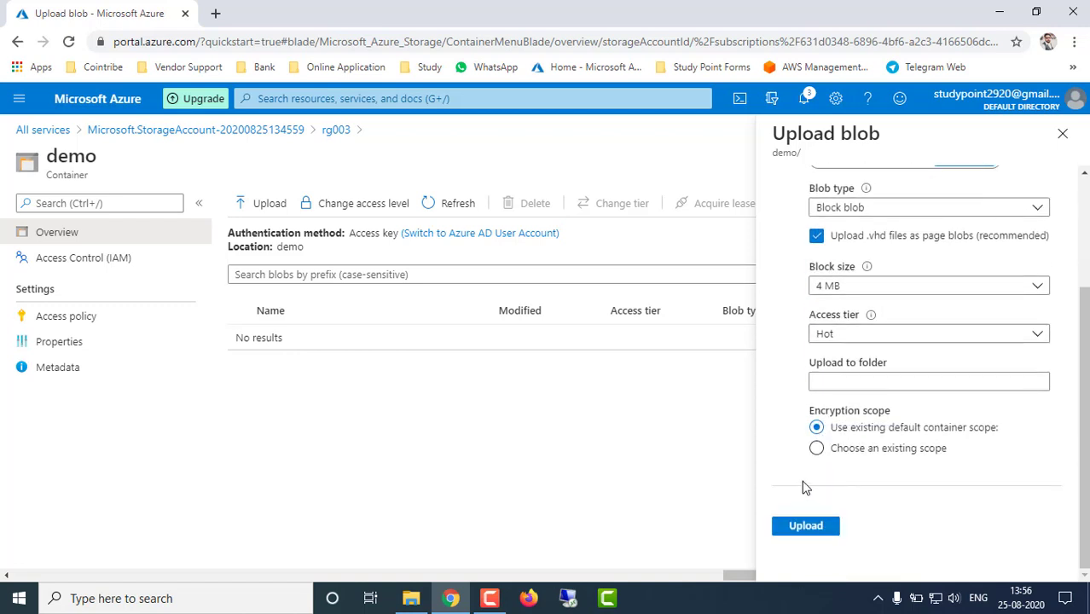
left_click(813, 527)
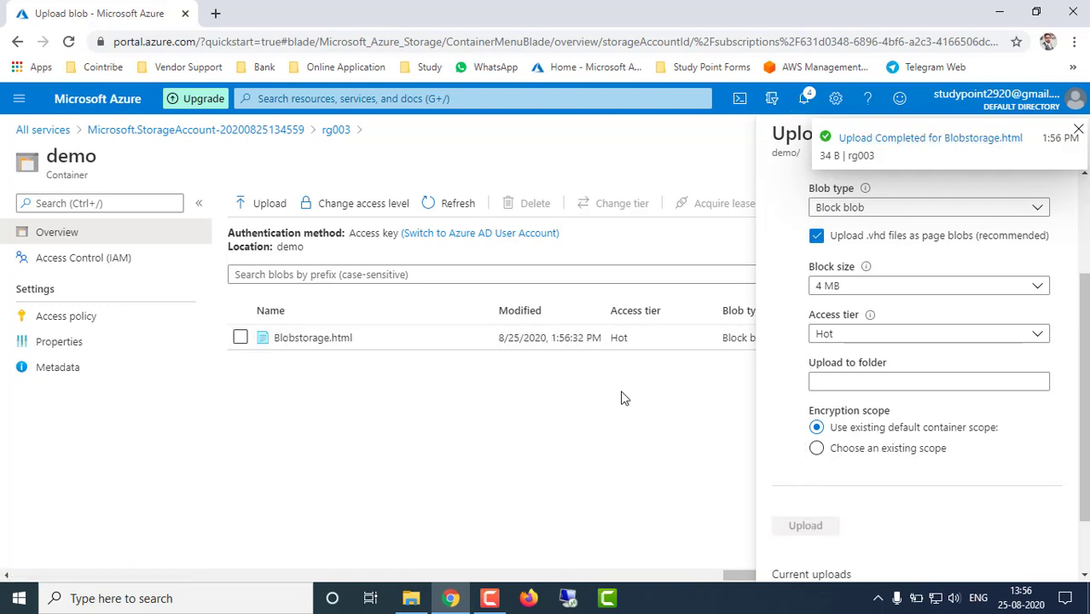
left_click(1079, 130)
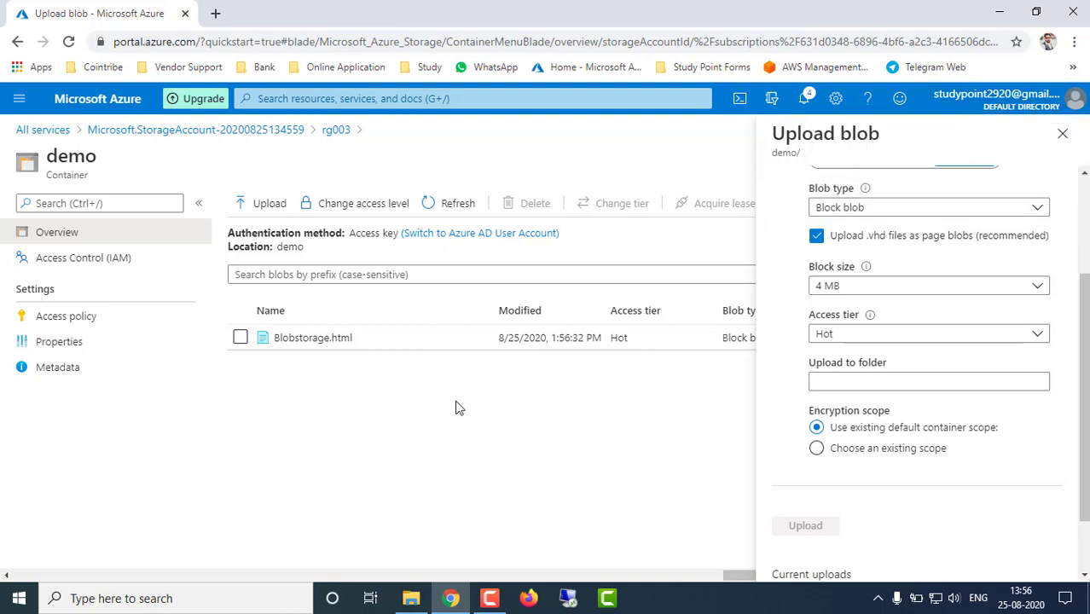
Open the details of the Blobstorage.html blob, copy its URL and load it in a new browser tab
left_click(316, 346)
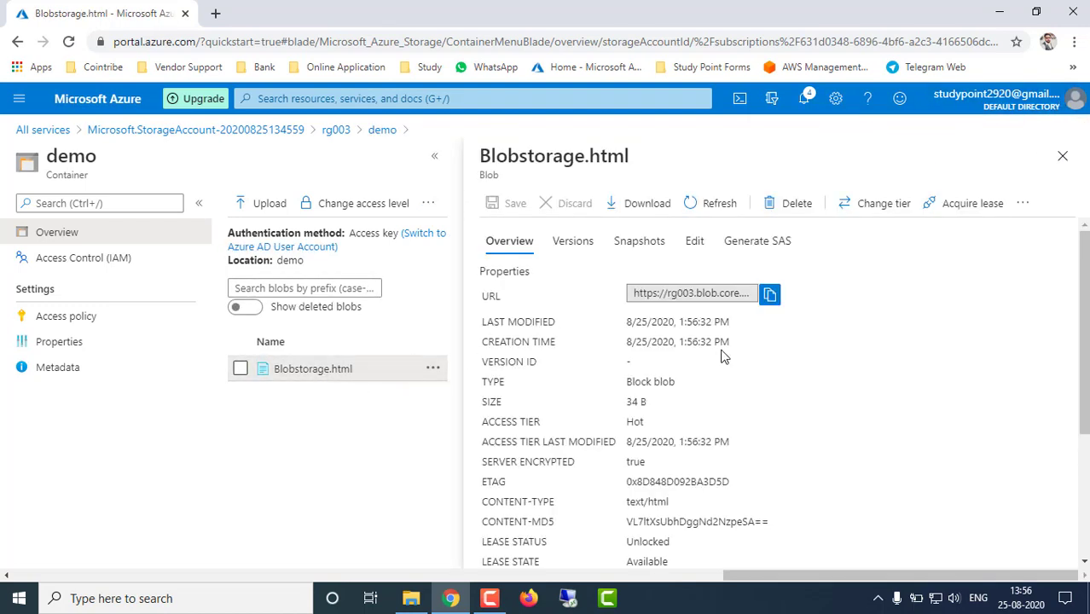
scroll(721, 343, "down", 3)
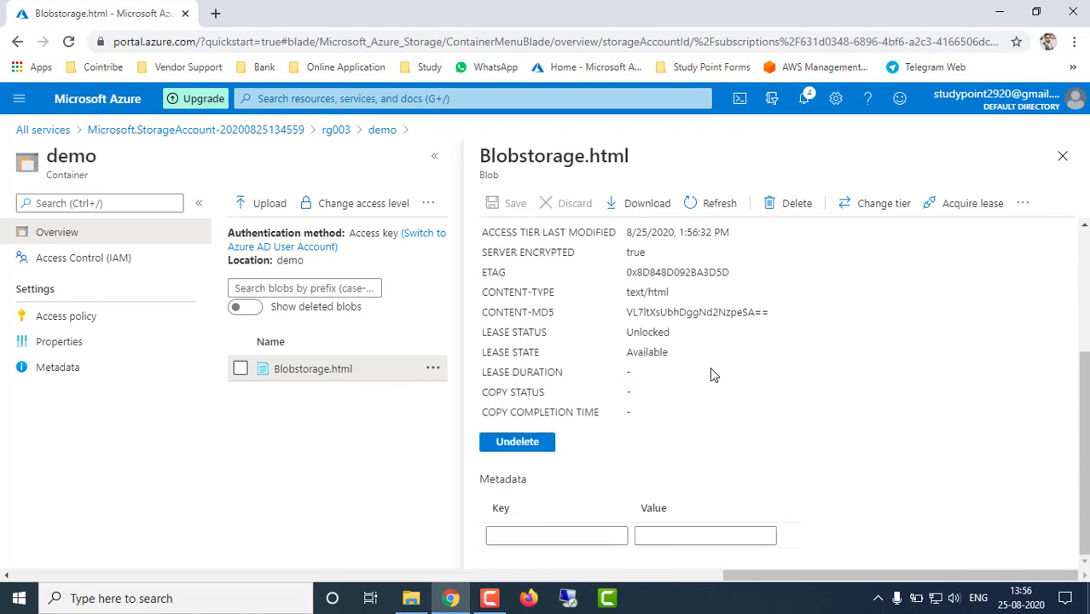
scroll(713, 376, "up", 3)
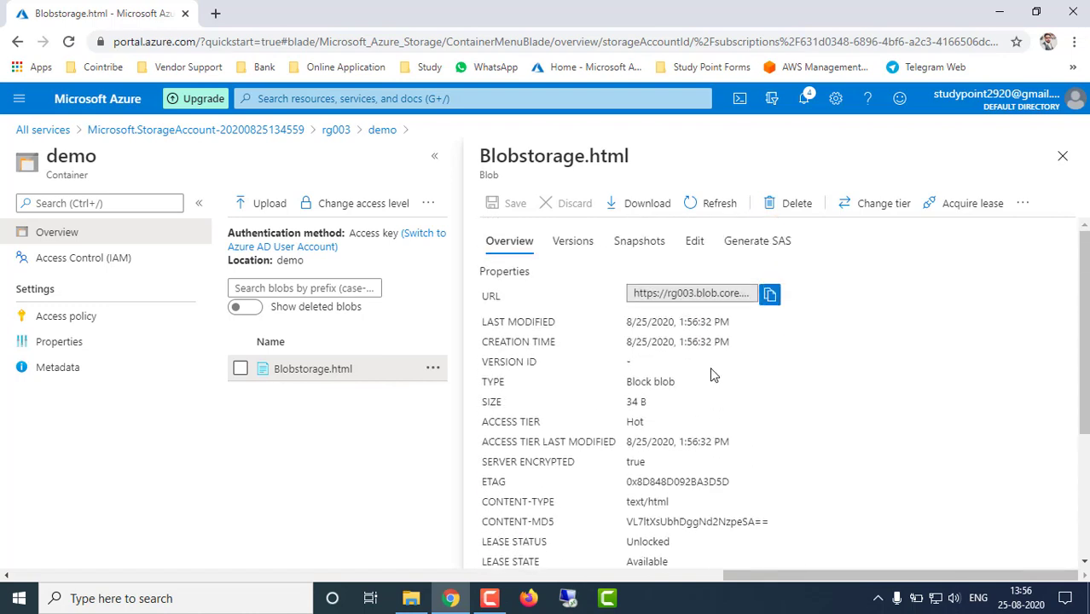
left_click(771, 294)
left_click(216, 14)
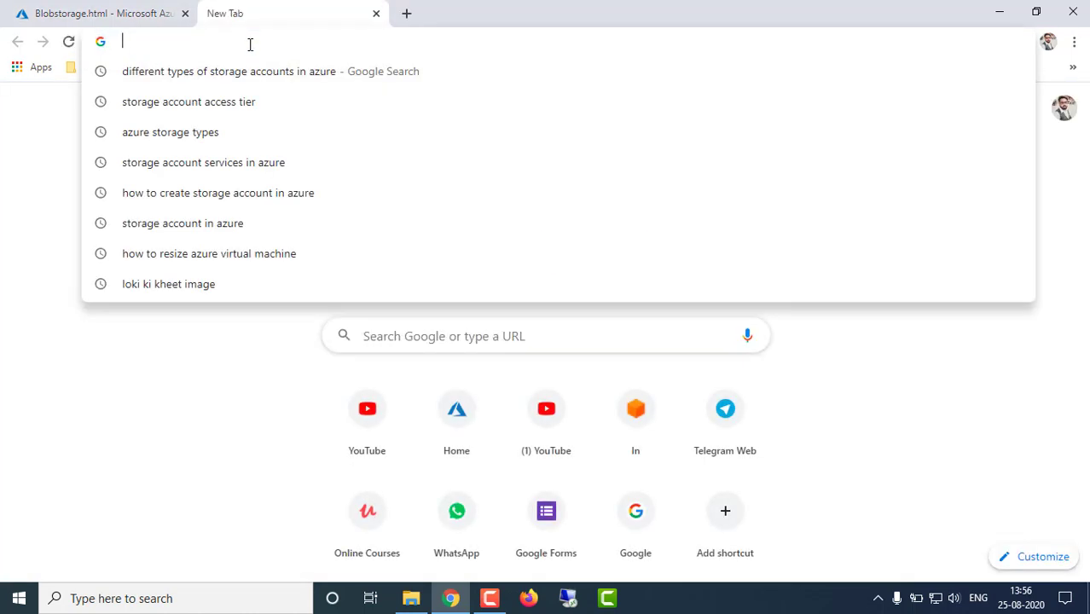
key("ctrl+v")
key("Return")
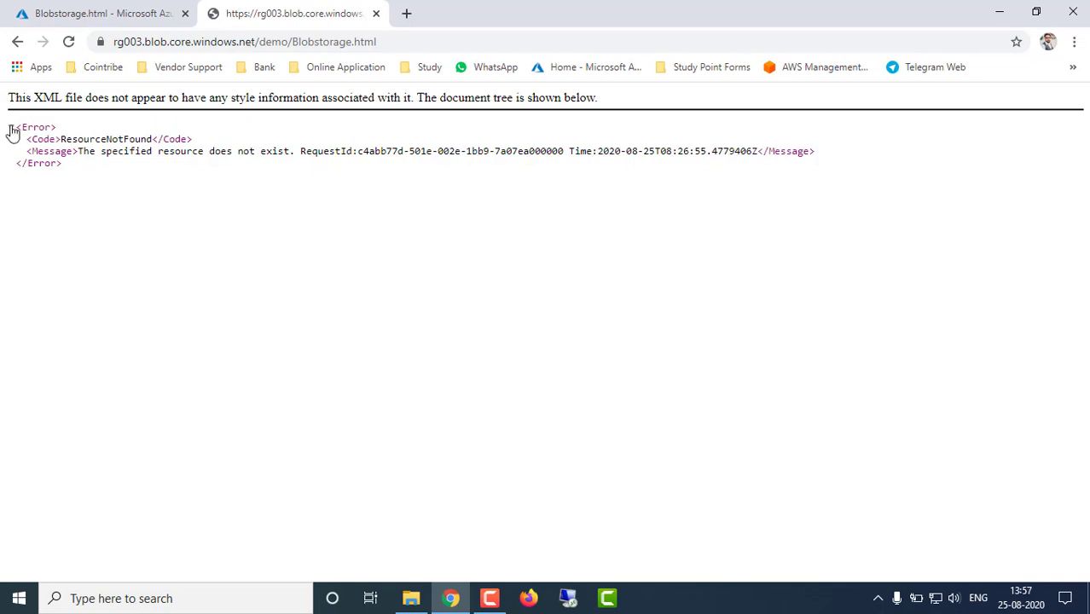
left_click_drag(65, 167, 23, 128)
left_click(123, 189)
Return to the demo container, select Blobstorage.html, and change the public access level to Container (anonymous read access for containers and blobs)
left_click(128, 12)
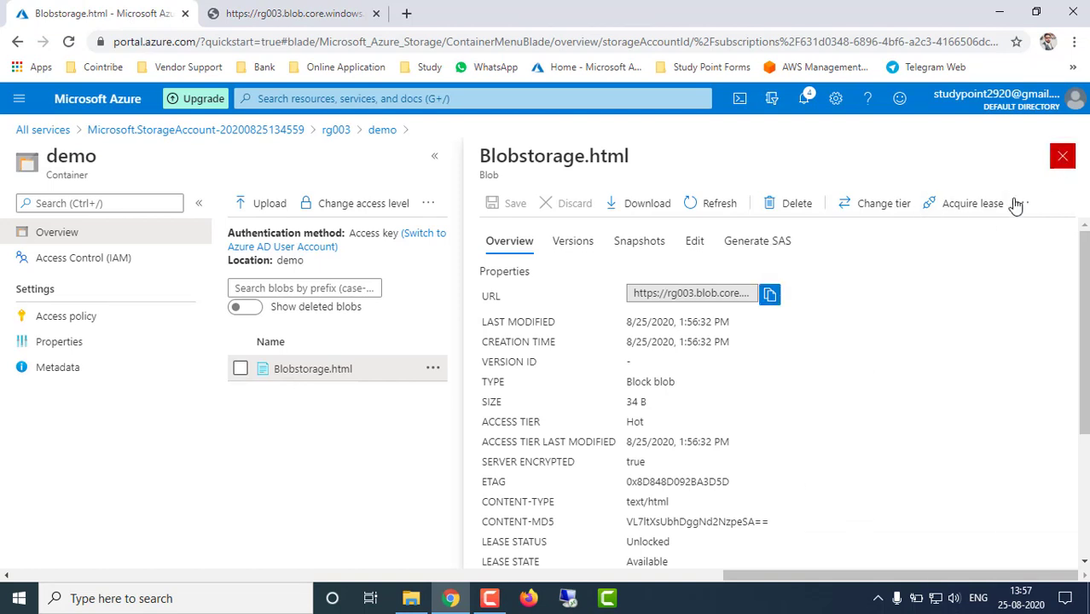
left_click(1062, 156)
left_click(240, 338)
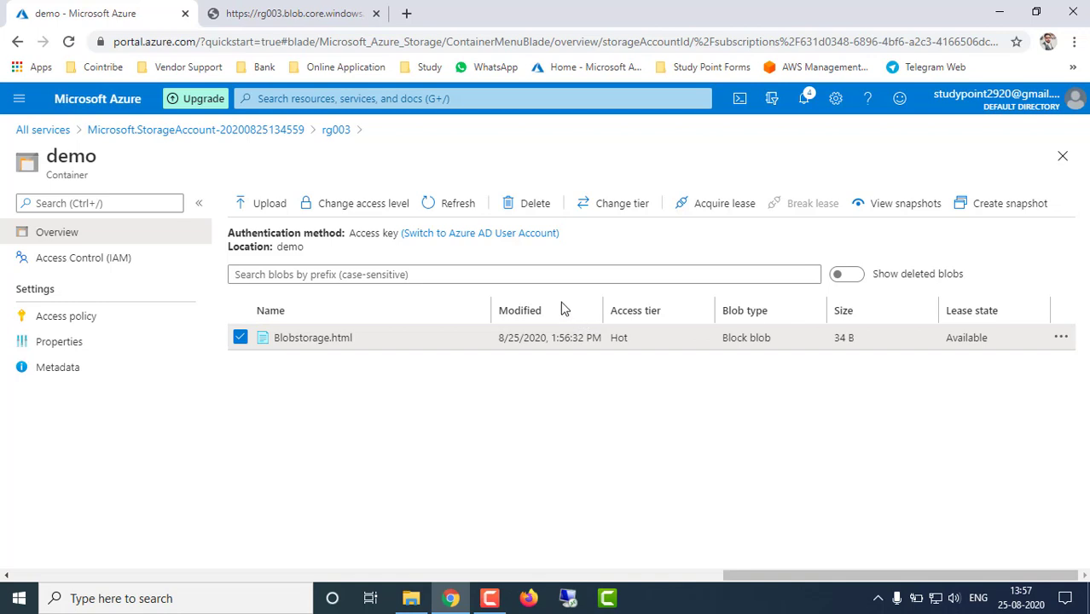
left_click(356, 203)
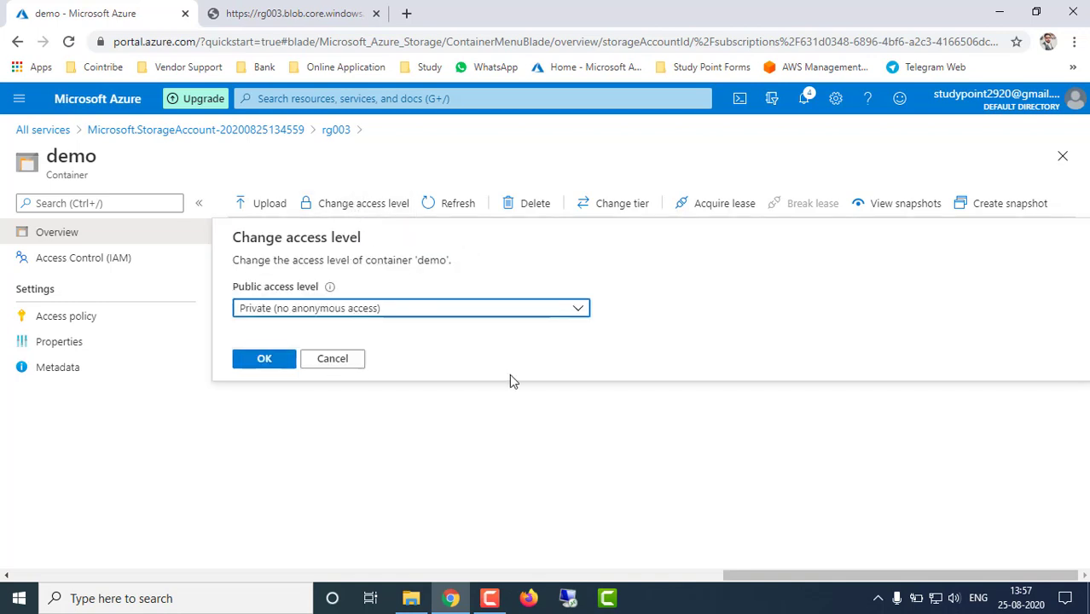
left_click(438, 312)
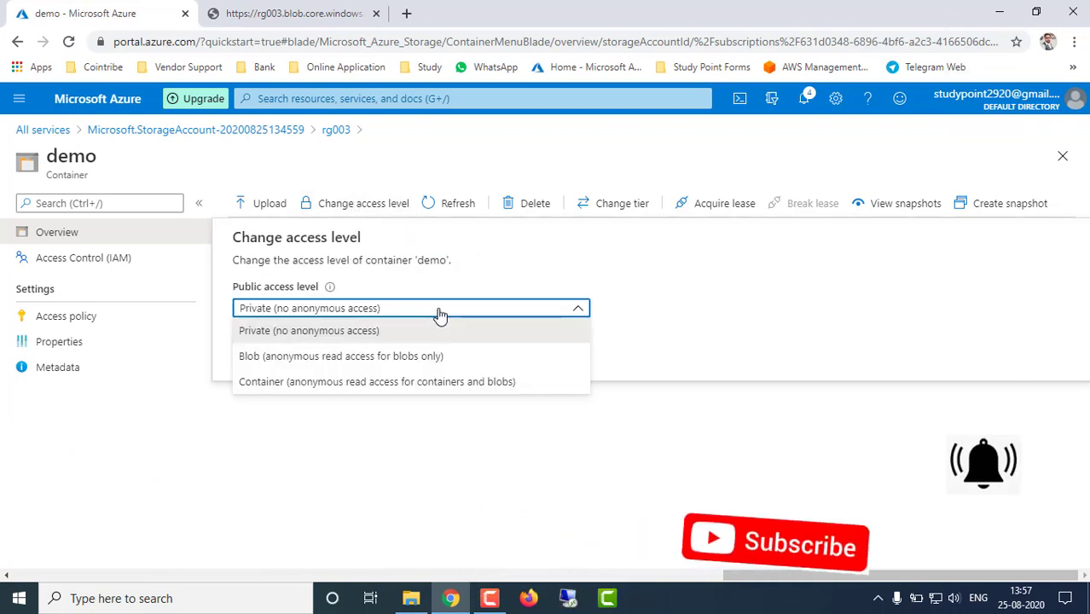
left_click(362, 381)
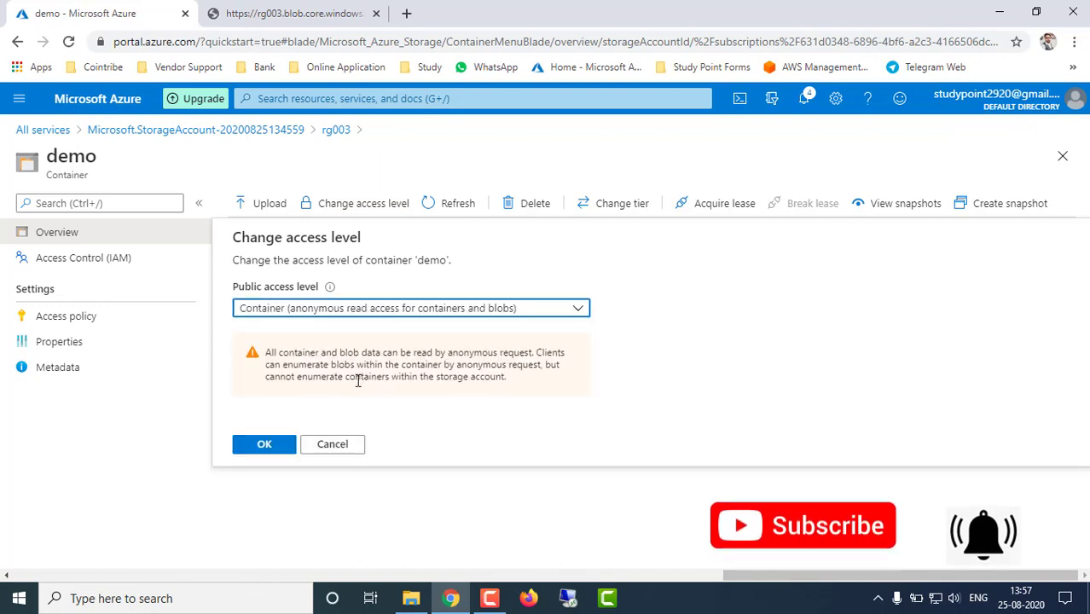
left_click(278, 437)
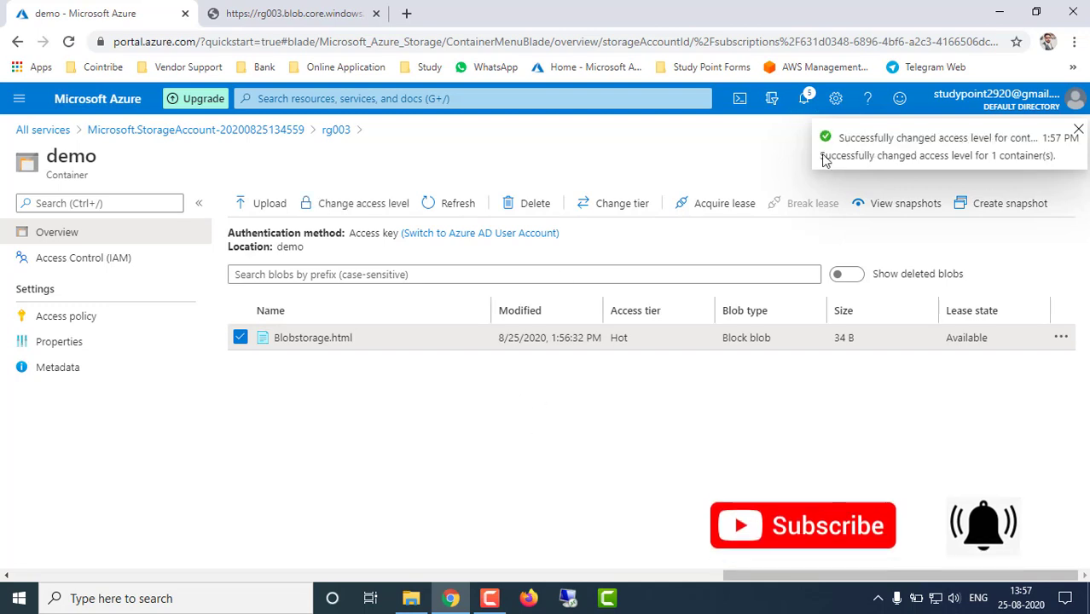
Reload the blob URL in its browser tab and highlight the text on the Blobstorage.html page
left_click(281, 14)
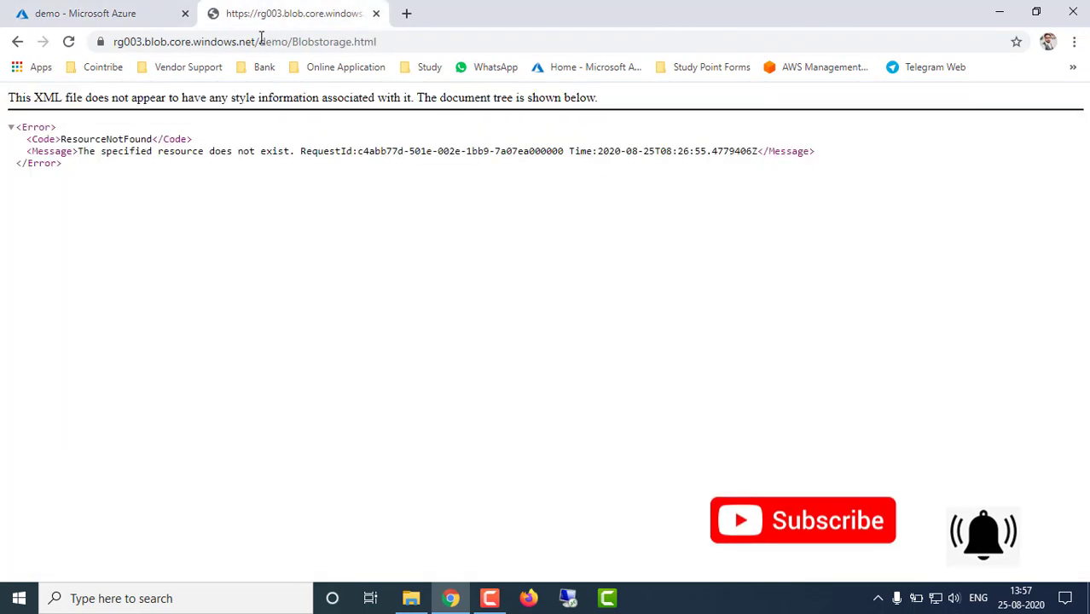
left_click(69, 42)
left_click_drag(192, 100, 6, 97)
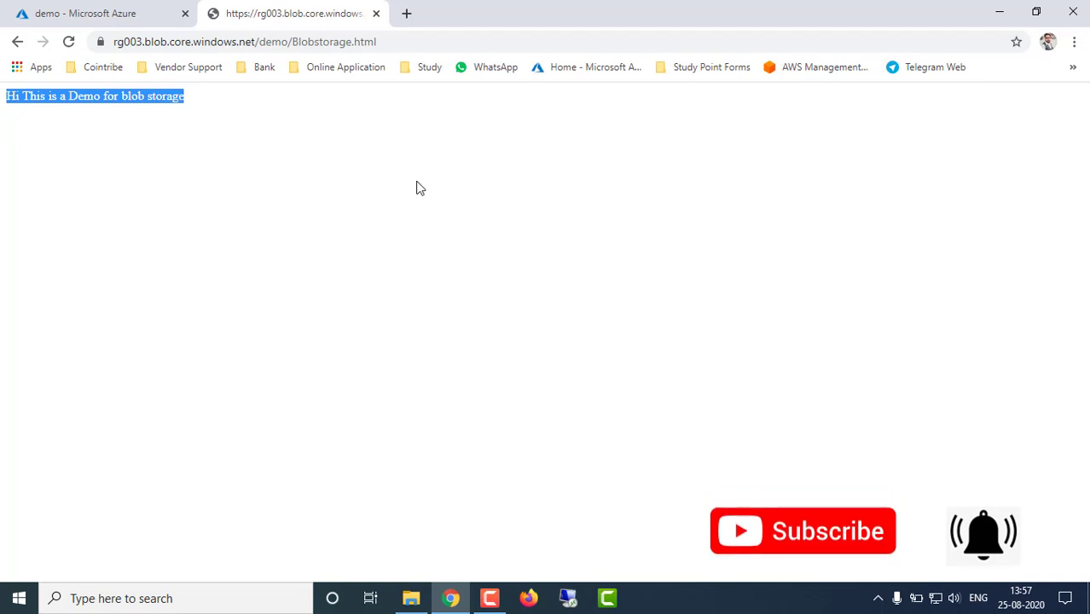
Return to the Azure portal, review the properties of the Blobstorage.html blob, and close its details
left_click(128, 12)
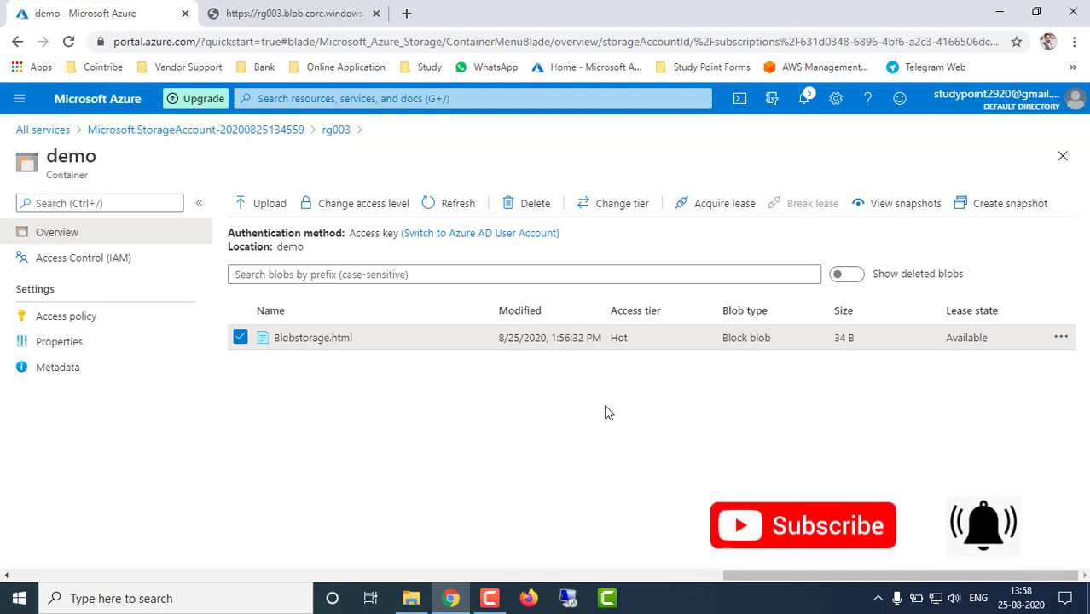
left_click(306, 338)
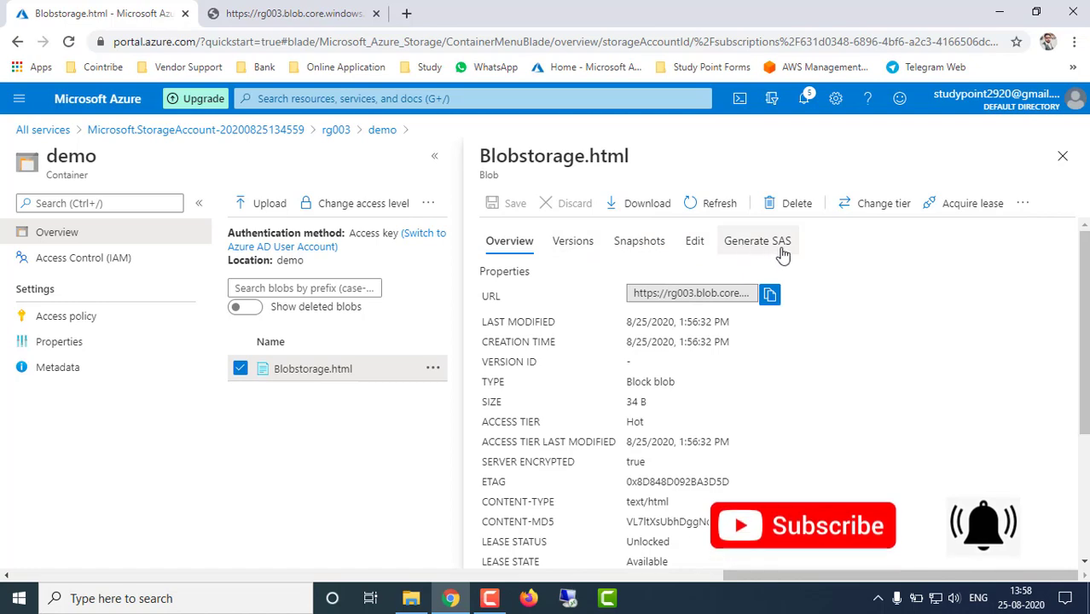
scroll(811, 354, "down", 2)
scroll(812, 354, "up", 3)
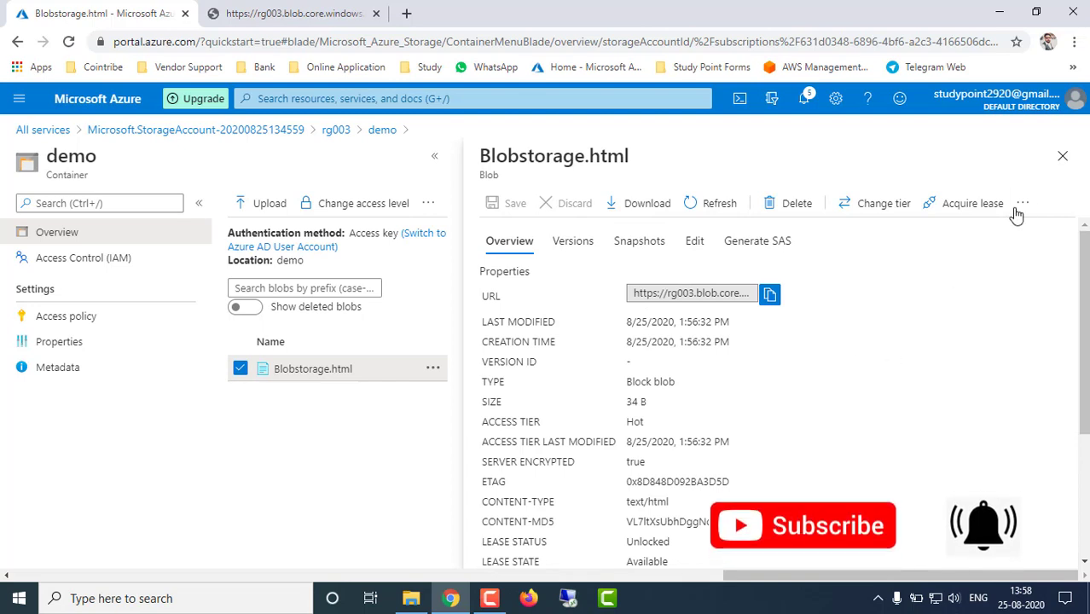
left_click(1063, 157)
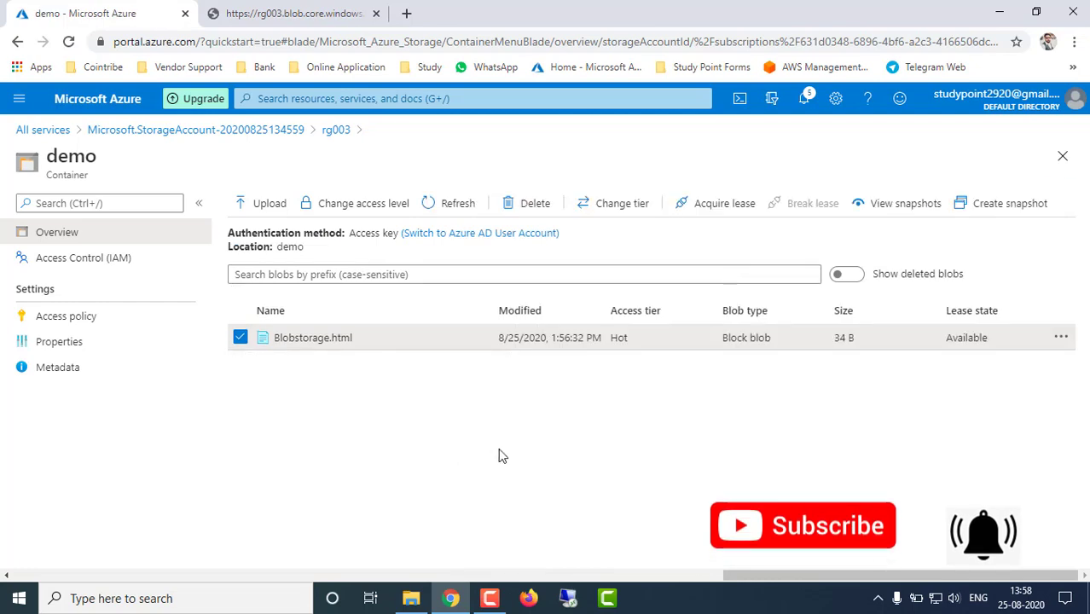